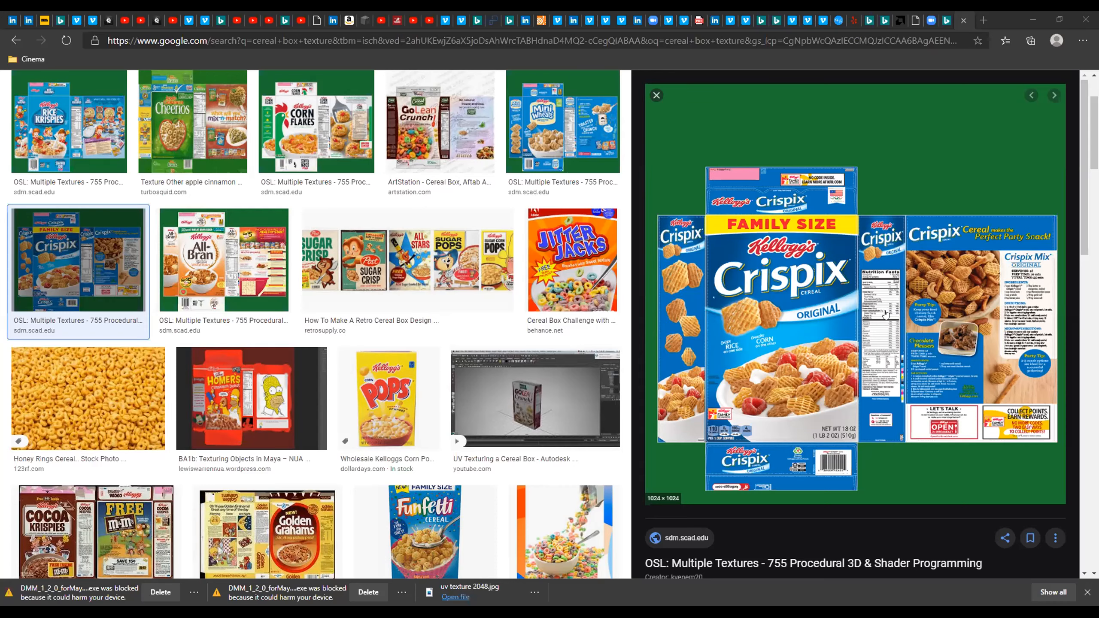
# - Browse the cereal box texture images and preview the Cocoa Krispies M&M box and the related Coco Pops box
pyautogui.scroll(-6, 887, 312)
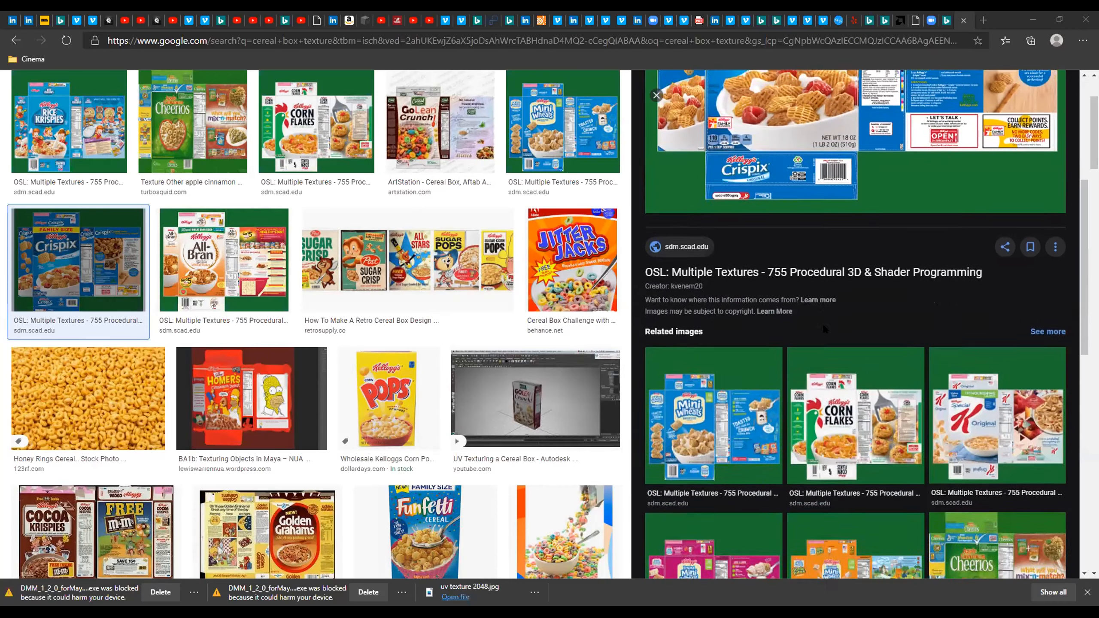
pyautogui.scroll(7, 851, 325)
pyautogui.scroll(-7, 407, 336)
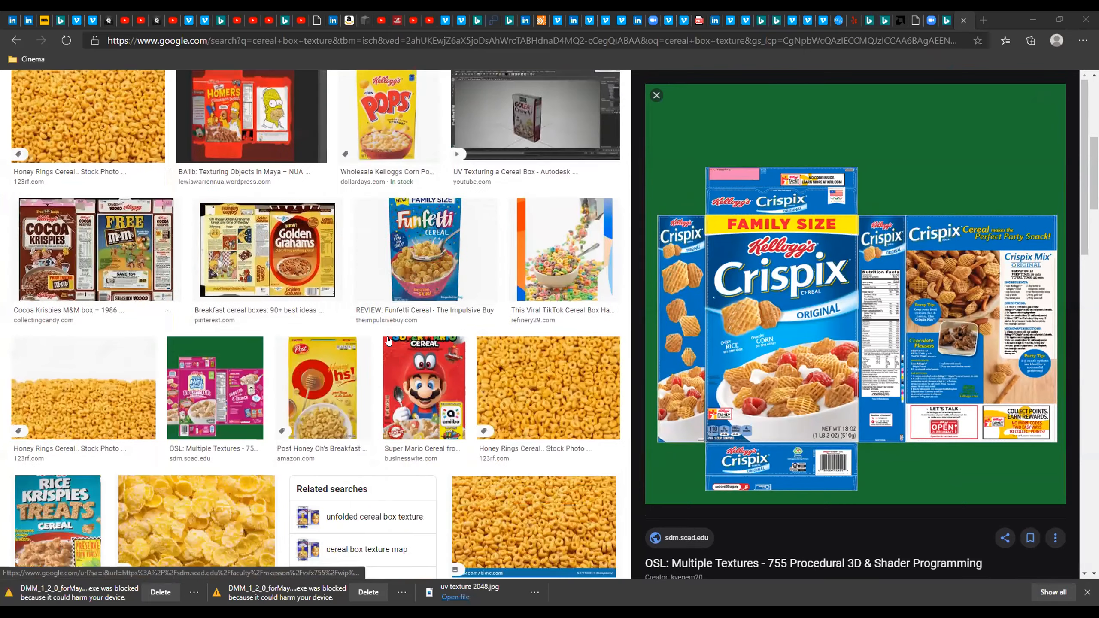
pyautogui.scroll(8, 406, 336)
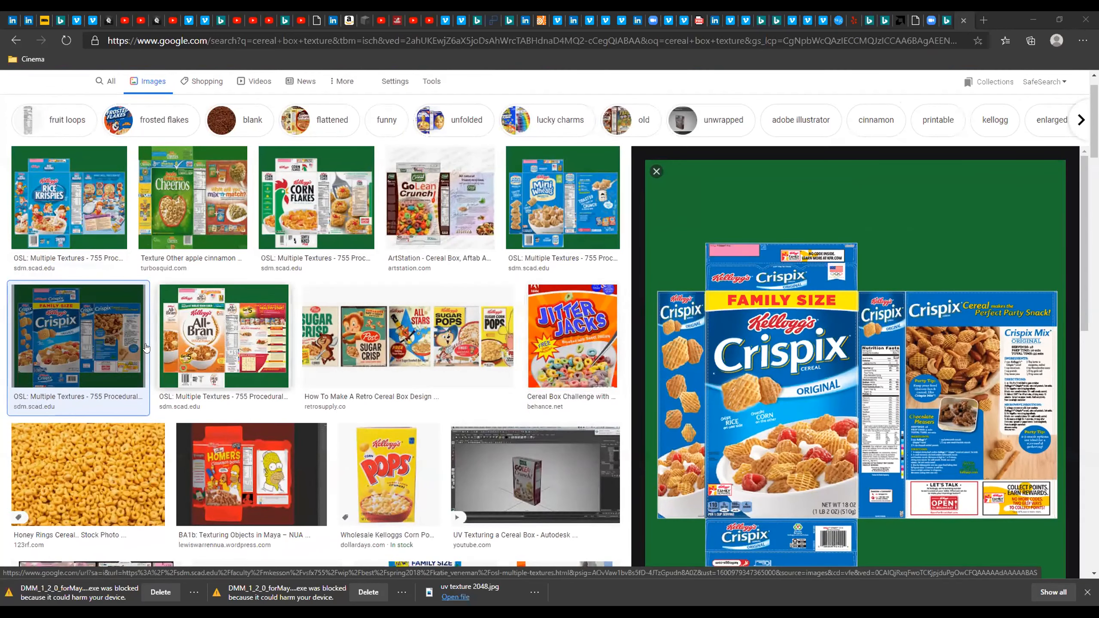
pyautogui.scroll(-9, 407, 385)
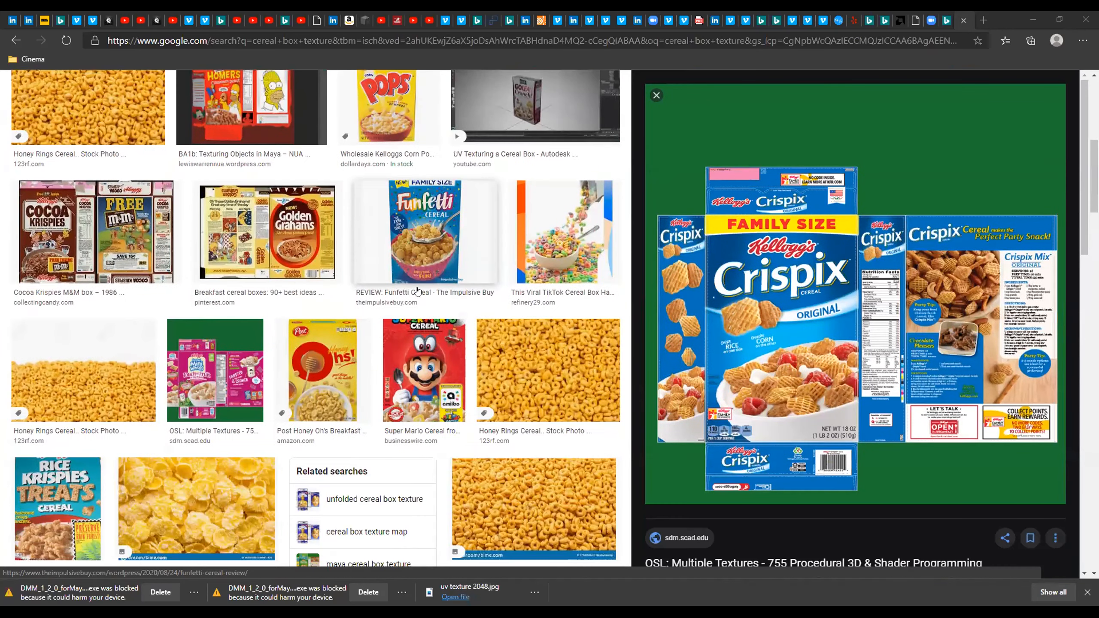
pyautogui.click(300, 212)
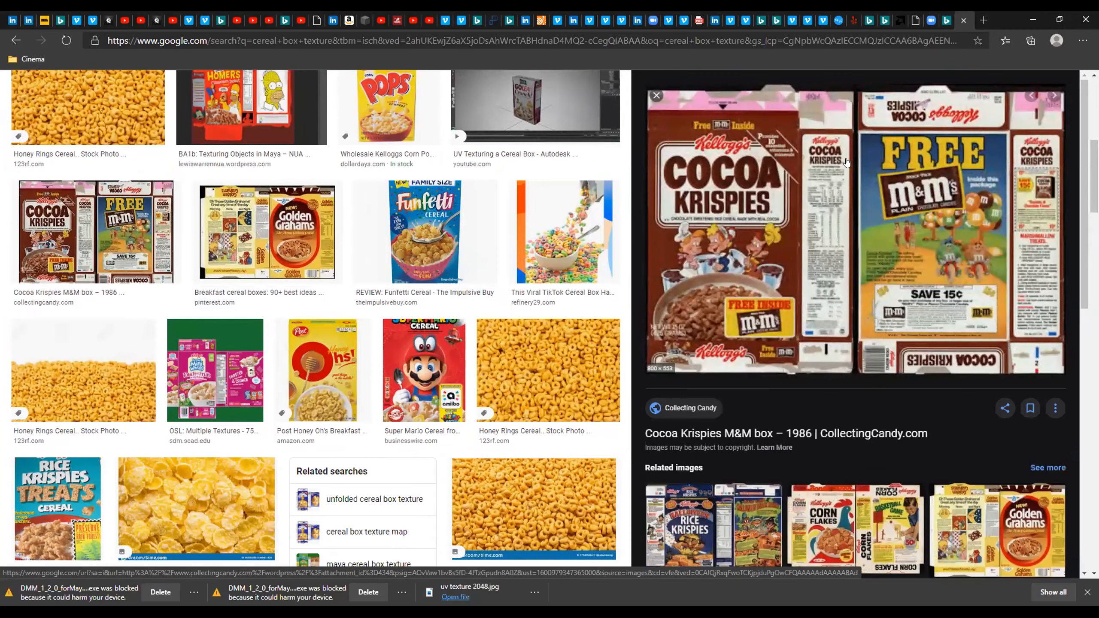
pyautogui.scroll(-5, 917, 452)
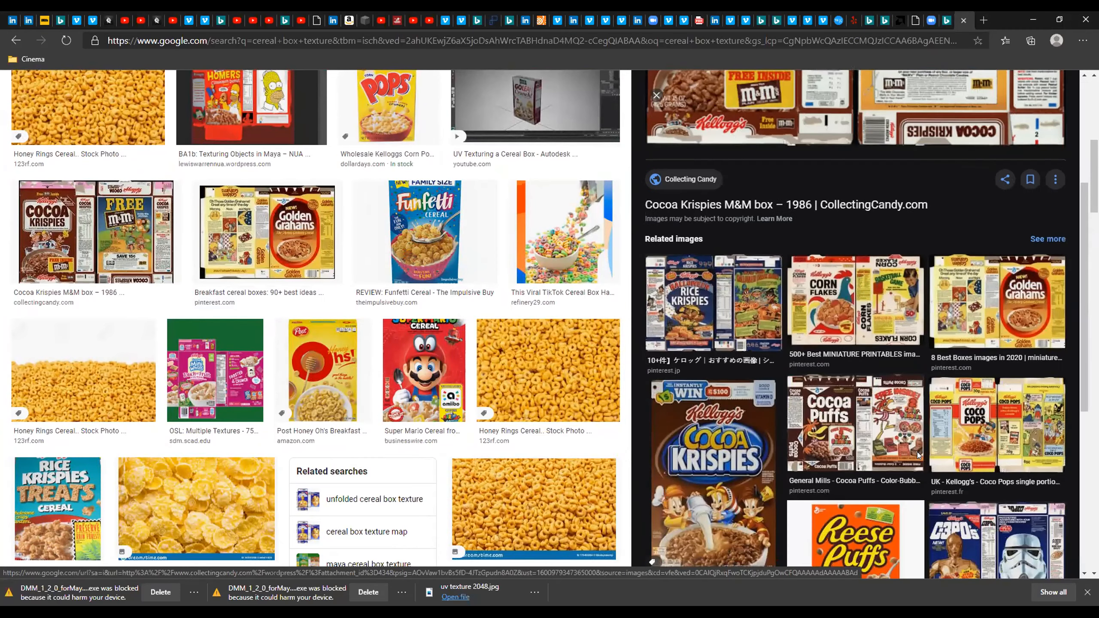
pyautogui.scroll(-3, 920, 452)
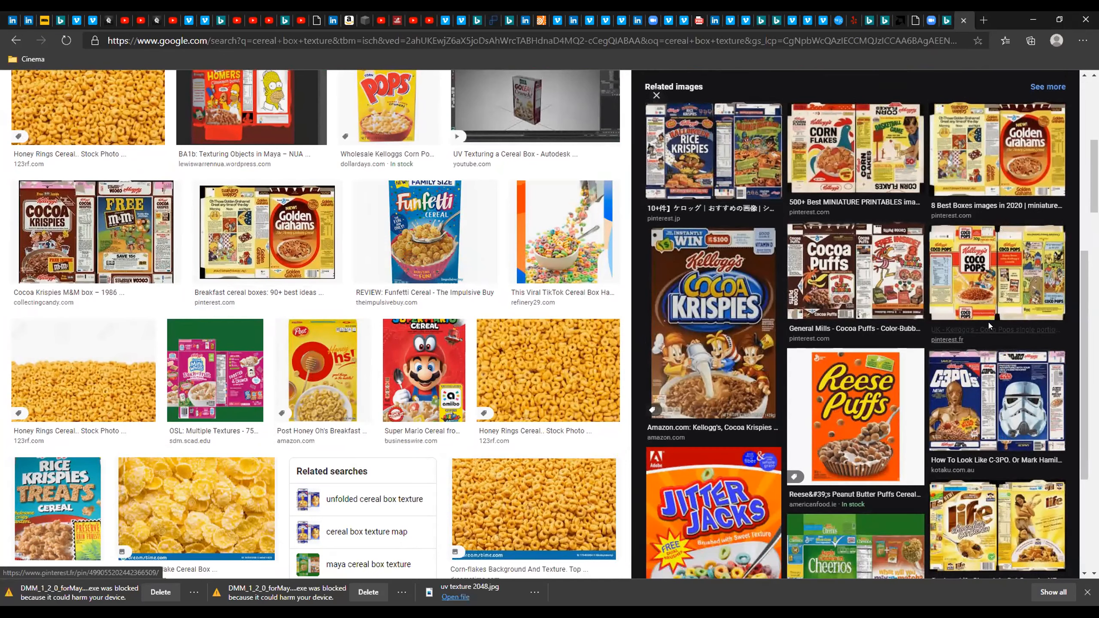
pyautogui.scroll(3, 985, 330)
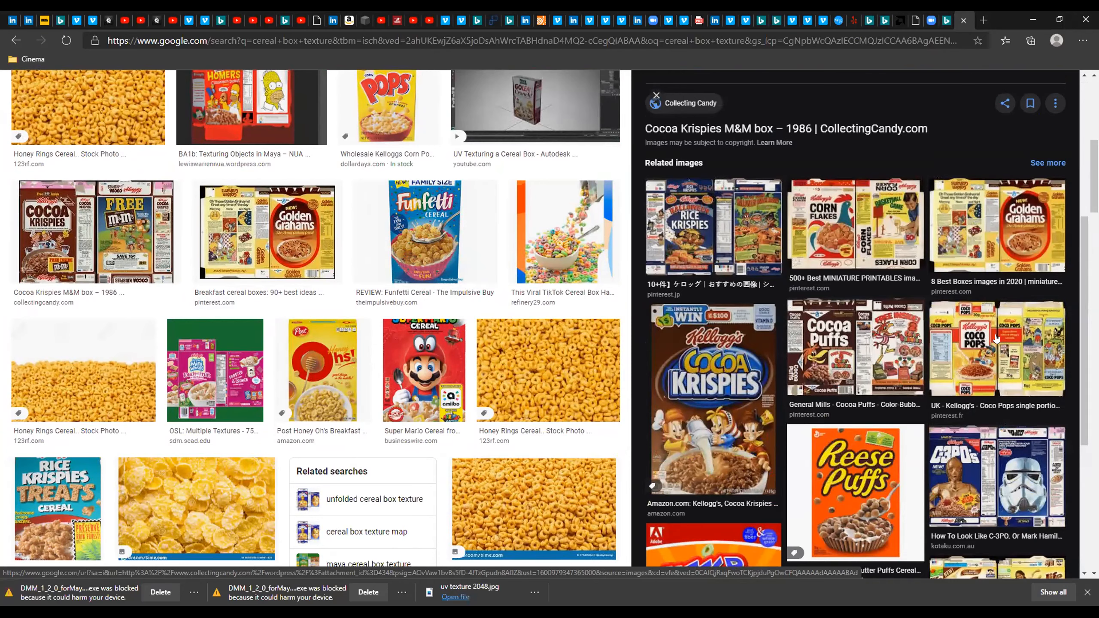
pyautogui.click(939, 332)
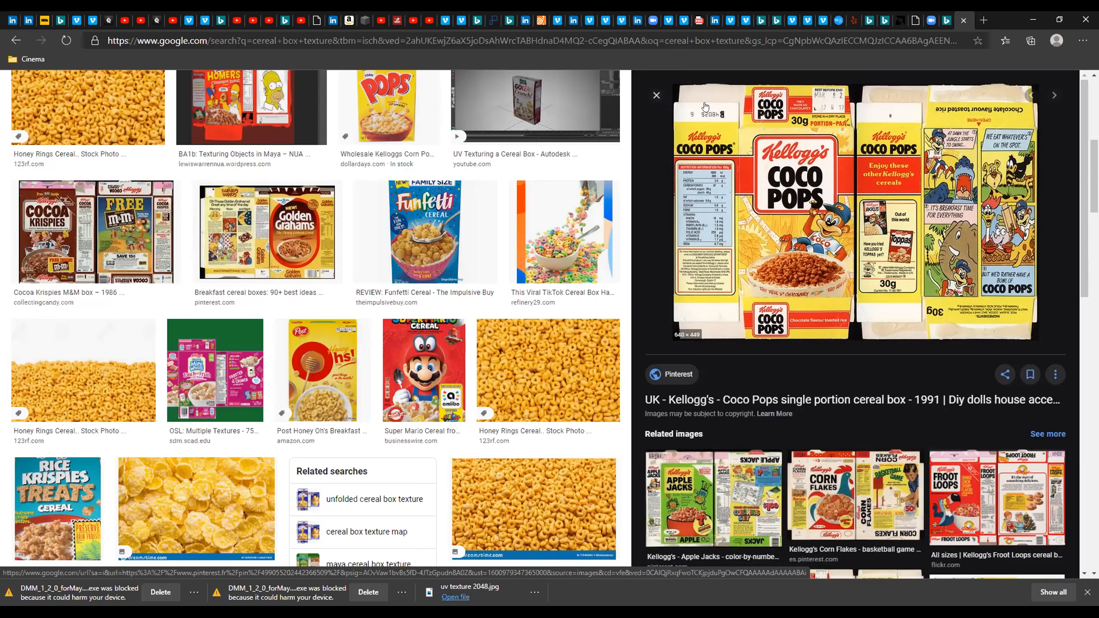
# - Preview the apple cinnamon Cheerios texture and the red Homer's box layout among the cereal box images
pyautogui.scroll(8, 889, 373)
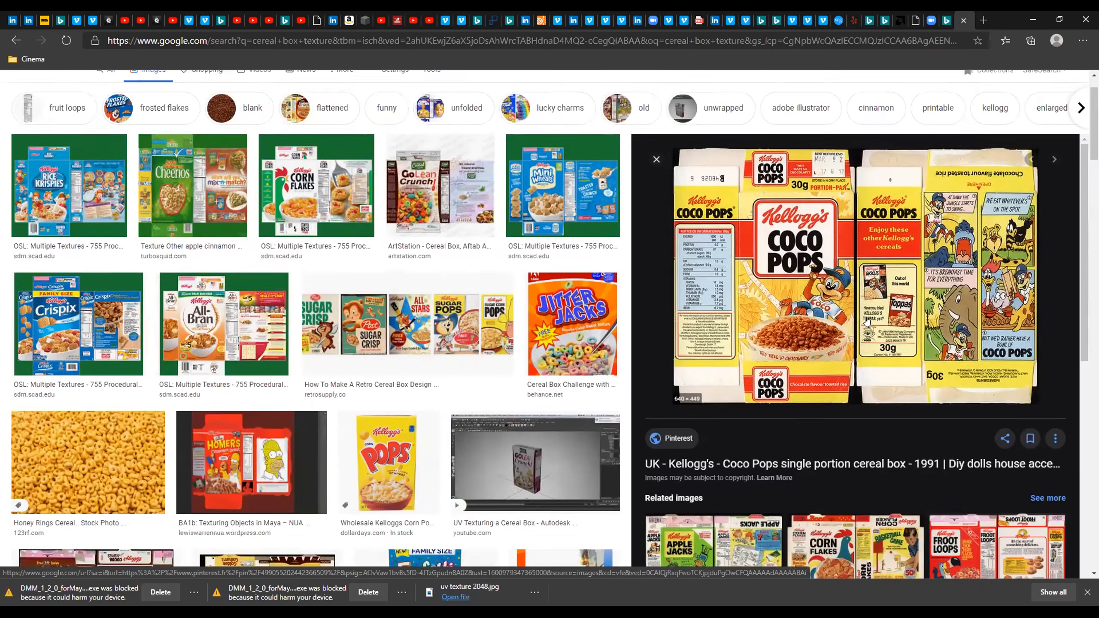
pyautogui.click(209, 244)
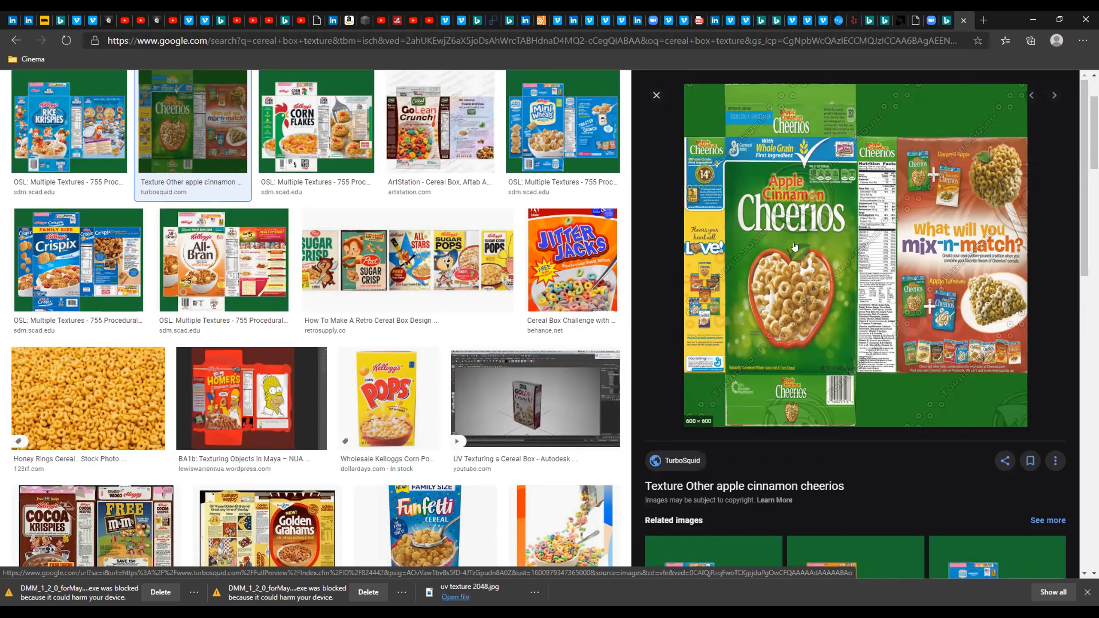
pyautogui.click(263, 426)
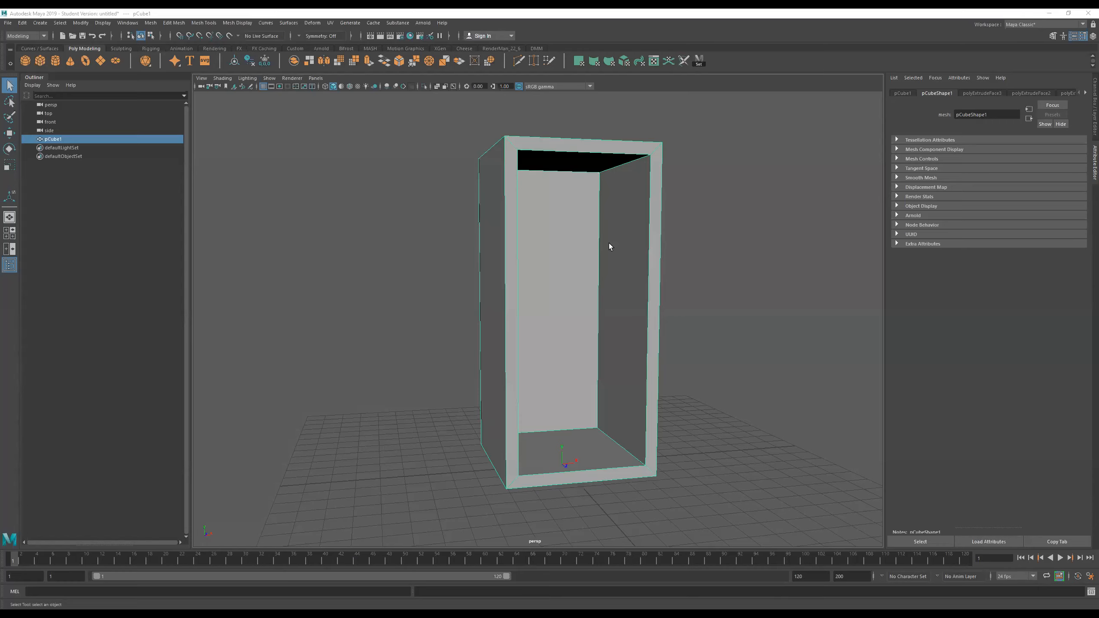
# - Switch to Maya and delete the hollow box from the scene
pyautogui.moveTo(608, 243)
pyautogui.keyDown('alt'); pyautogui.mouseDown()
pyautogui.moveTo(589, 259)
pyautogui.moveTo(611, 250)
pyautogui.mouseUp(); pyautogui.keyUp('alt')
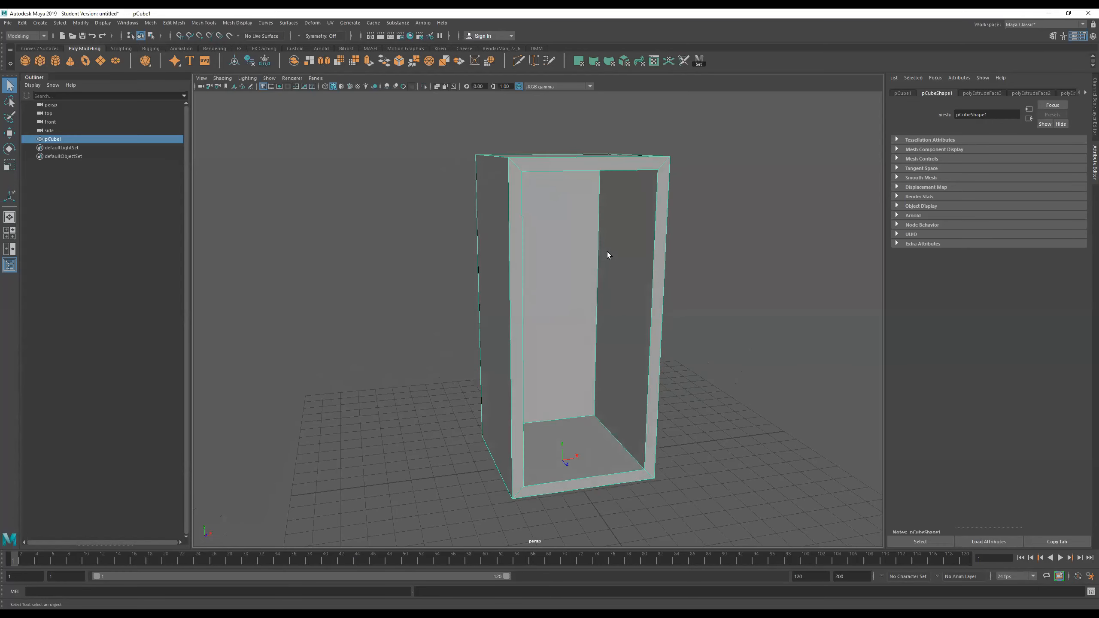
pyautogui.press('Delete')
pyautogui.keyDown('alt'); pyautogui.moveTo(702, 261); pyautogui.dragTo(558, 249); pyautogui.keyUp('alt')
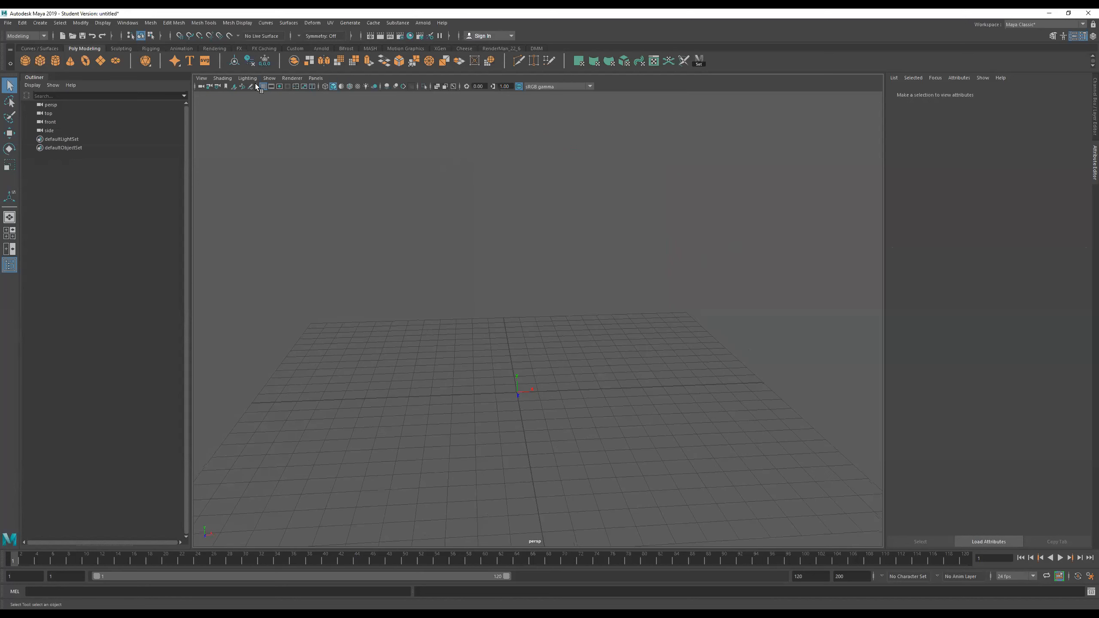
# - Create a polygon cube and scale it up into a wide, thin box
pyautogui.click(40, 61)
pyautogui.keyDown('alt'); pyautogui.moveTo(529, 393); pyautogui.dragTo(668, 408); pyautogui.keyUp('alt')
pyautogui.press('r')
pyautogui.moveTo(520, 400); pyautogui.dragTo(517, 361)
# - Raise the top vertices of the box to give it tall cereal box proportions
pyautogui.moveTo(493, 314); pyautogui.dragTo(419, 290, button='right')
pyautogui.moveTo(692, 252); pyautogui.dragTo(341, 334)
pyautogui.press('e')
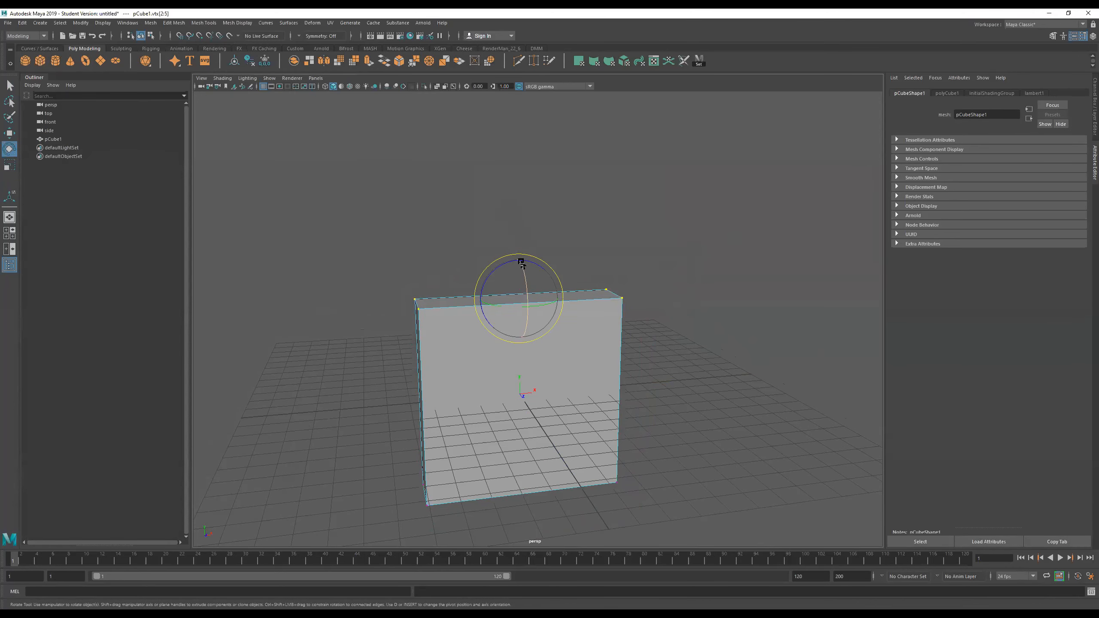
pyautogui.press('w')
pyautogui.moveTo(517, 258); pyautogui.dragTo(504, 75)
pyautogui.keyDown('alt'); pyautogui.moveTo(544, 179); pyautogui.dragTo(579, 184); pyautogui.keyUp('alt')
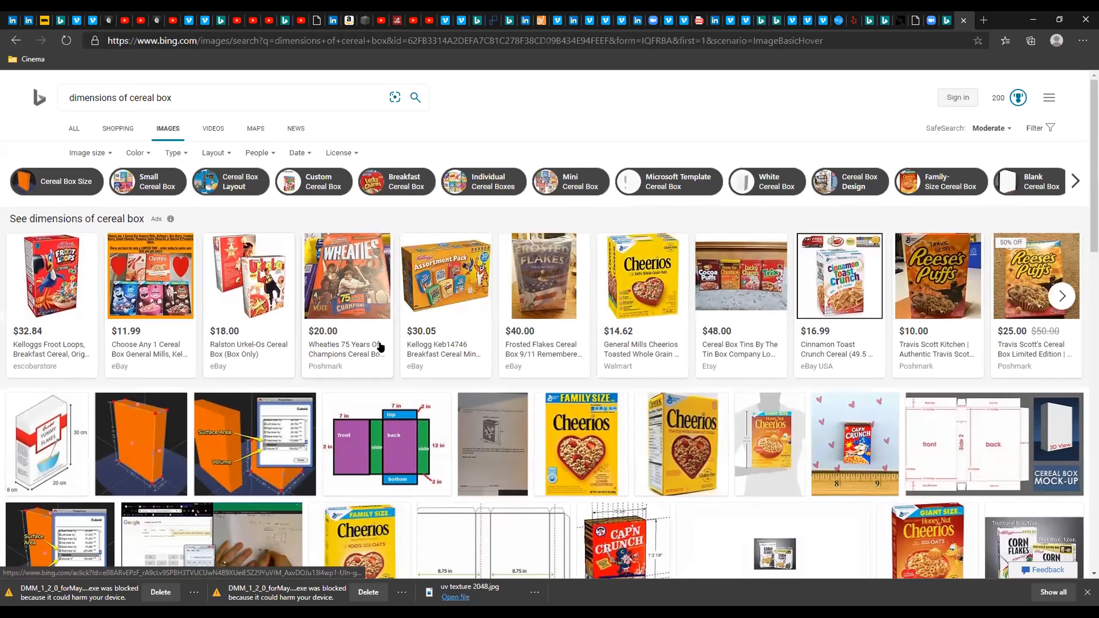
# - Switch to the browser and open the cereal box picture dimensioned 30 × 20 × 8 cm from the Bing image results
pyautogui.scroll(-3, 447, 379)
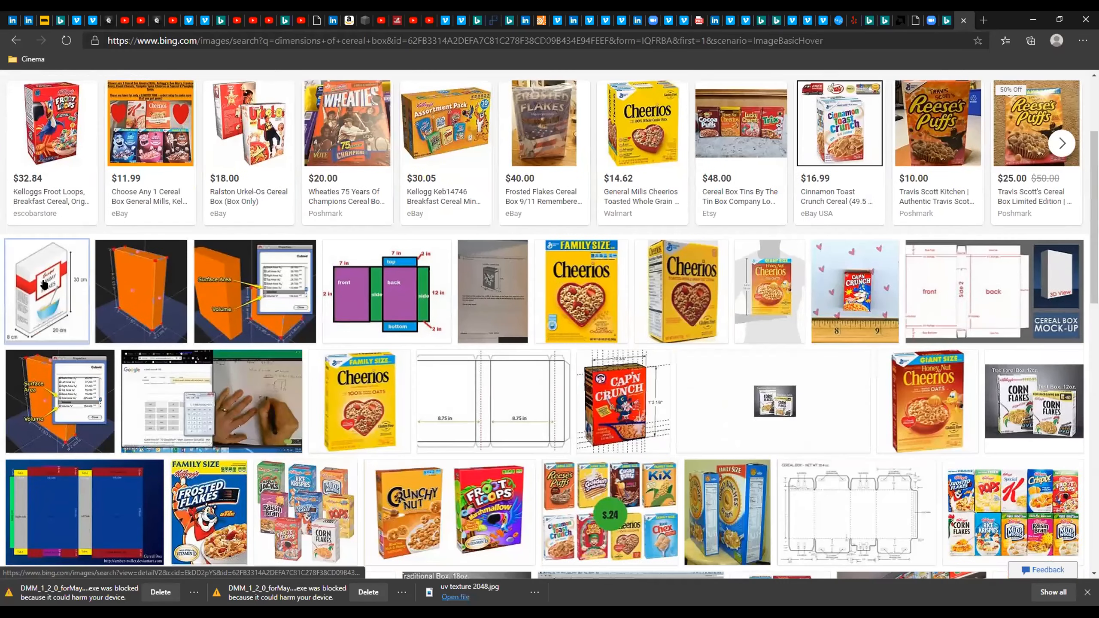
pyautogui.click(48, 286)
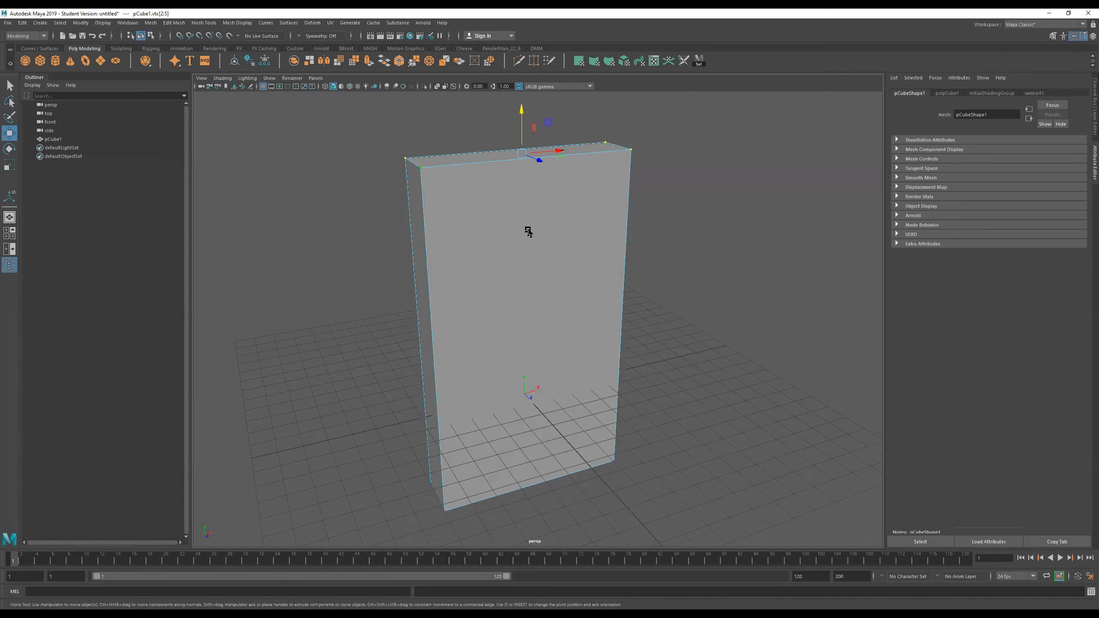
# - Switch back to Maya, replace the rough box with a new polygon cube and show its creation attributes
pyautogui.moveTo(523, 225); pyautogui.dragTo(681, 204, button='right')
pyautogui.press('Delete')
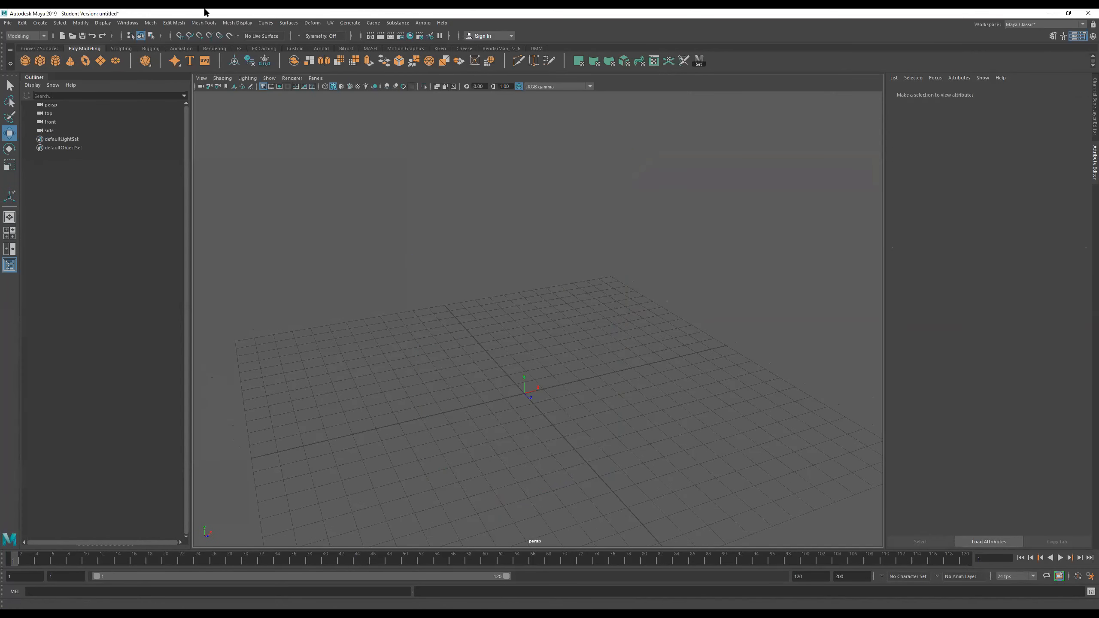
pyautogui.click(40, 60)
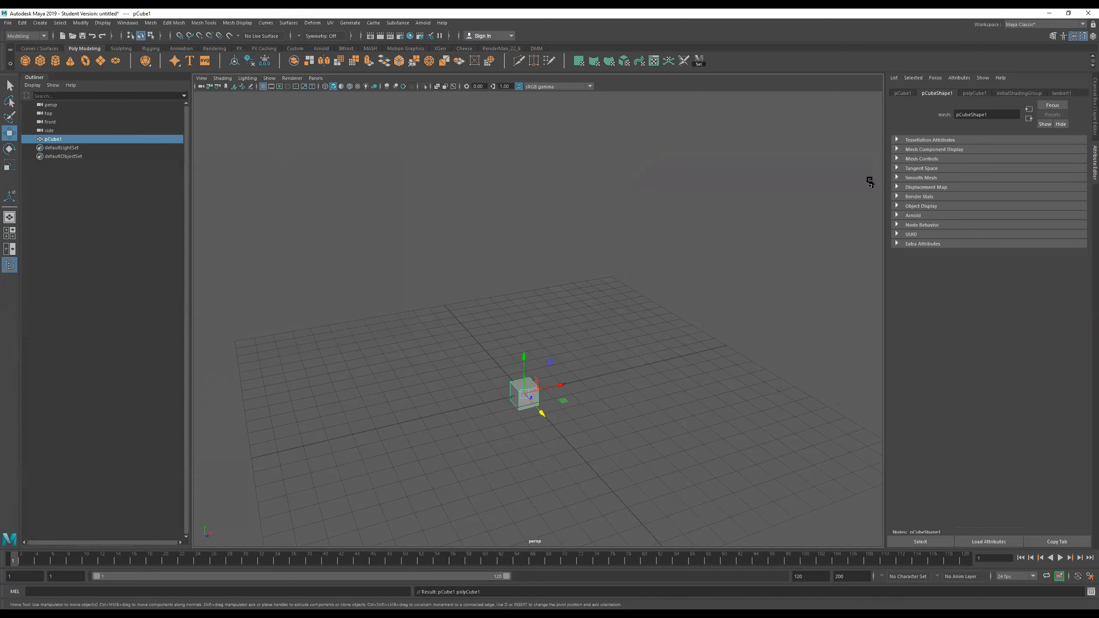
pyautogui.click(973, 92)
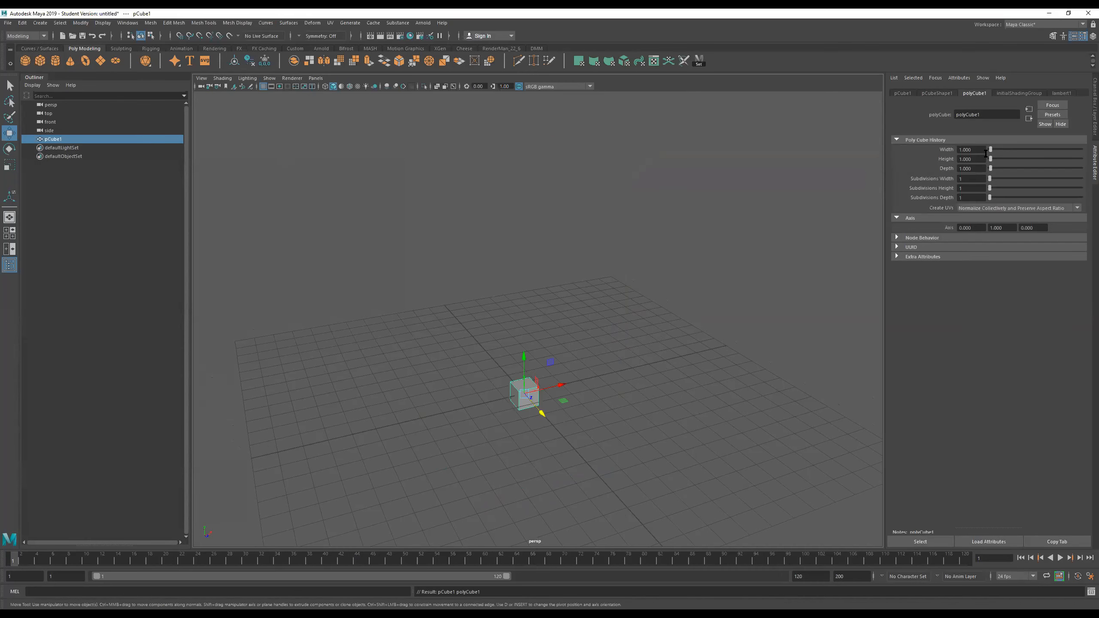
# - Set the cube's width to 30, height to 20 and depth to 8
pyautogui.click(984, 149)
pyautogui.write('30')
pyautogui.press('Tab')
pyautogui.write('20')
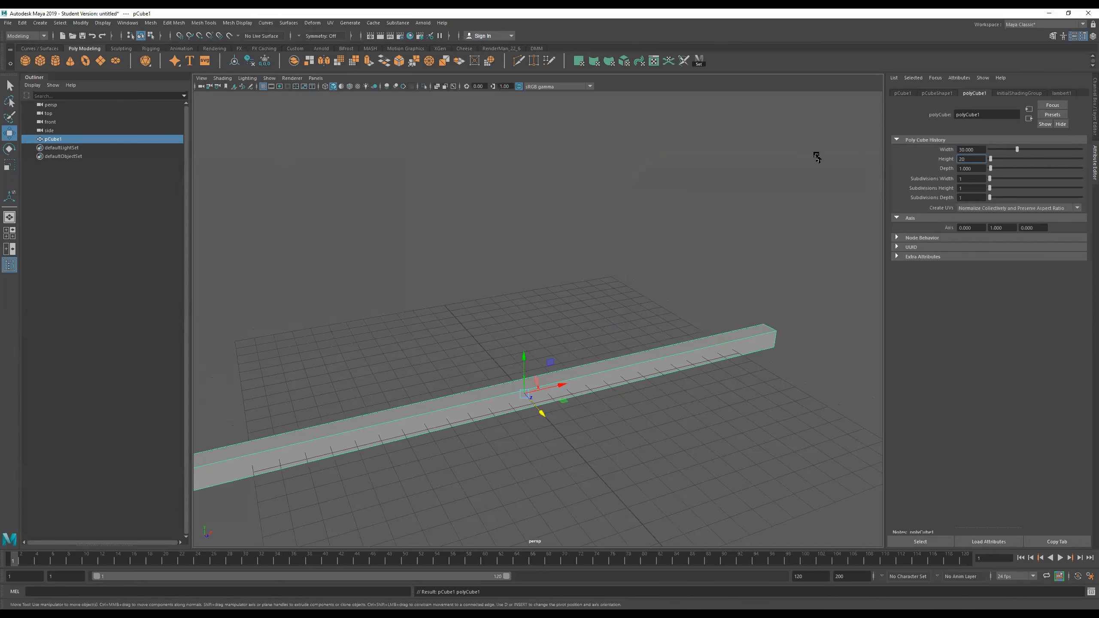
pyautogui.press('Tab')
pyautogui.write('8')
pyautogui.press('Return')
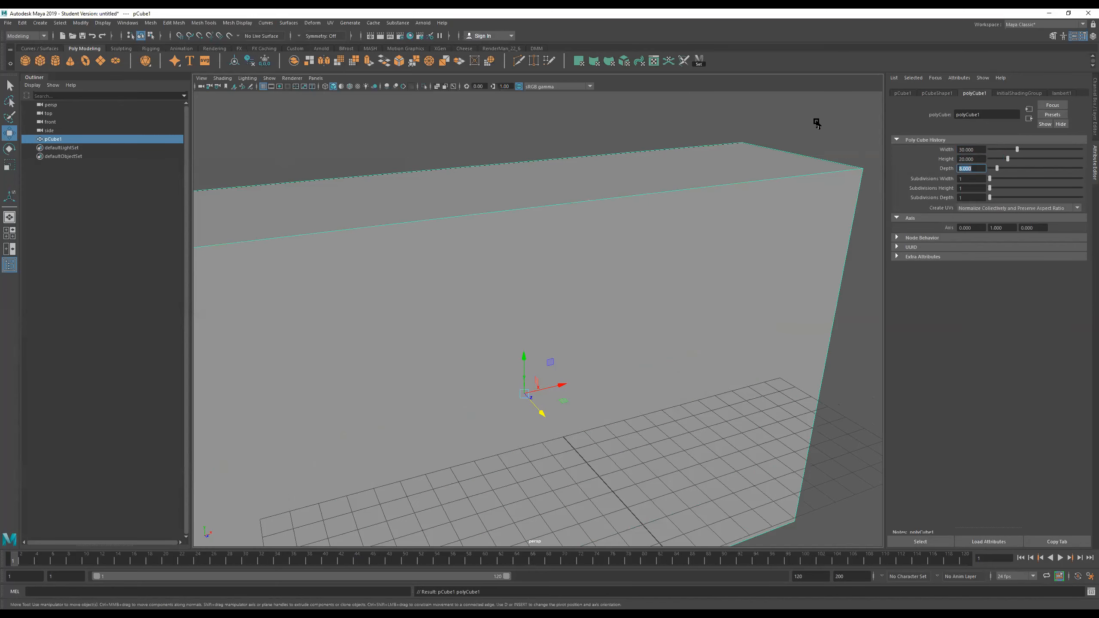
pyautogui.press('f')
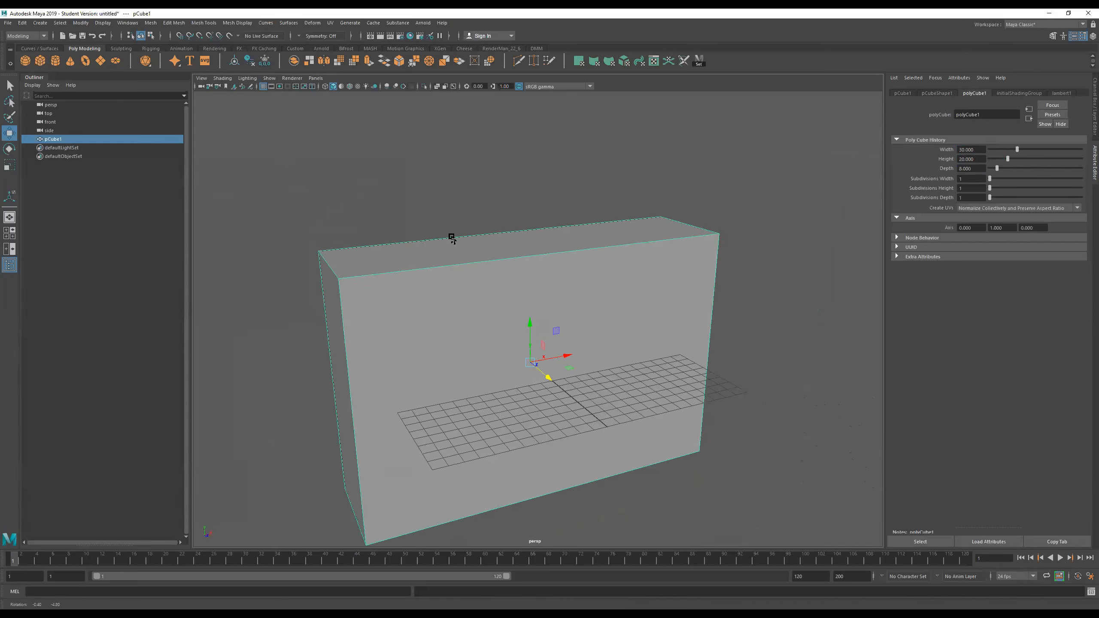
# - Set the cube's width to 8, height to 30 and depth to 20
pyautogui.doubleClick(958, 149)
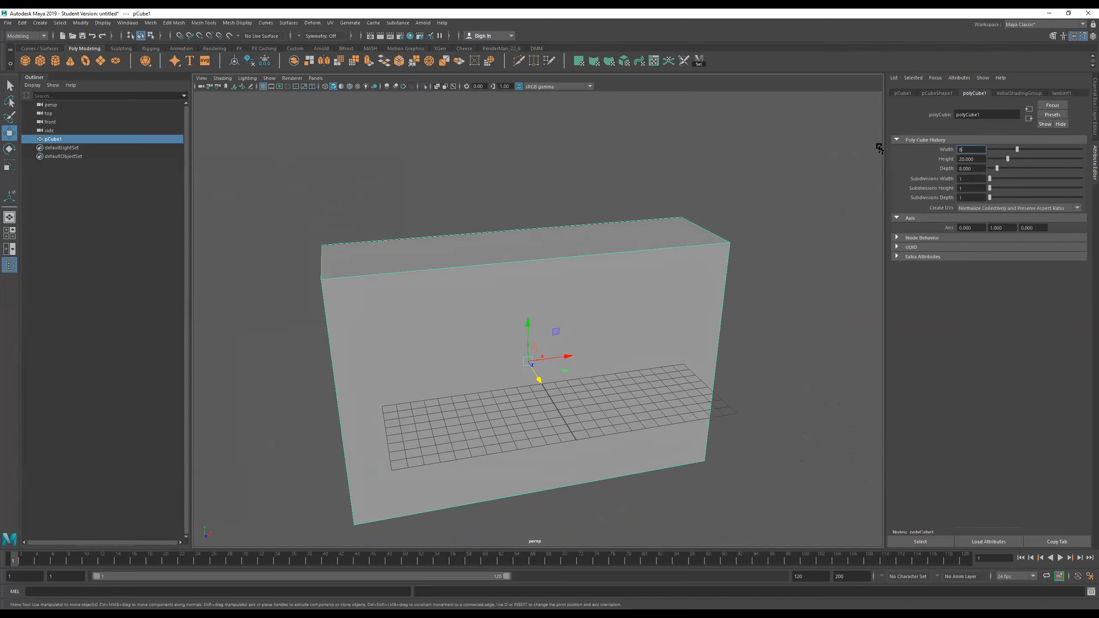
pyautogui.press('Return')
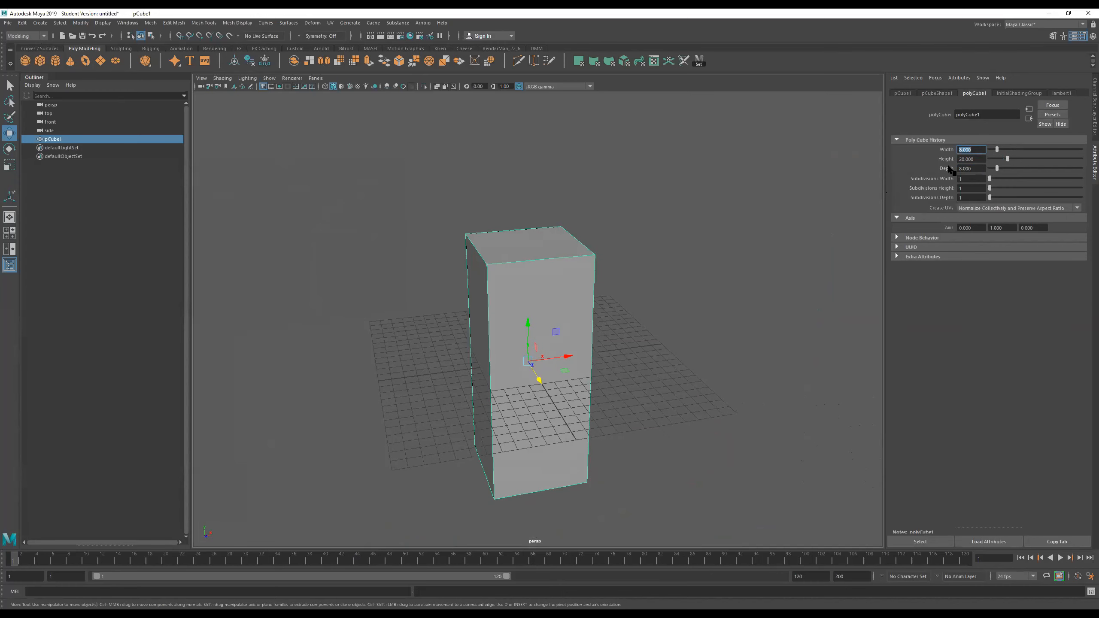
pyautogui.click(980, 159)
pyautogui.press('BackSpace')
pyautogui.press('BackSpace')
pyautogui.press('BackSpace')
pyautogui.write('30')
pyautogui.press('Return')
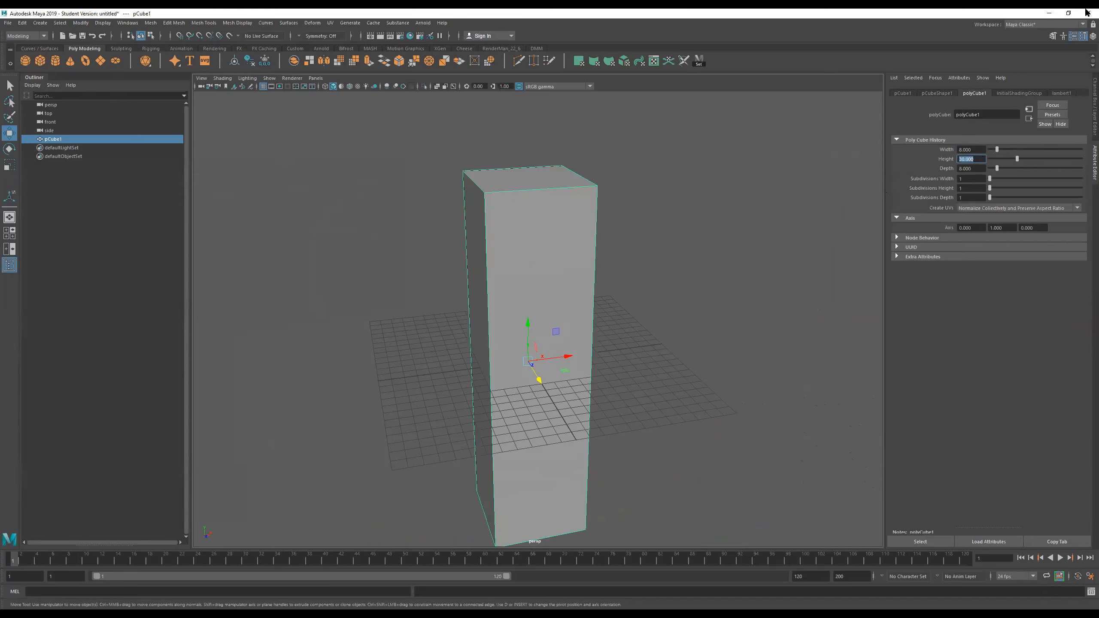
pyautogui.press('Tab')
pyautogui.write('20')
pyautogui.press('Return')
# - Move the box straight up so that its base stands on the grid
pyautogui.keyDown('alt'); pyautogui.moveTo(562, 342); pyautogui.dragTo(521, 268); pyautogui.keyUp('alt')
pyautogui.moveTo(521, 268); pyautogui.dragTo(518, 316, button='middle')
pyautogui.keyDown('alt'); pyautogui.moveTo(518, 316); pyautogui.dragTo(424, 366); pyautogui.keyUp('alt')
pyautogui.press('r')
pyautogui.press('w')
pyautogui.moveTo(548, 290); pyautogui.dragTo(594, 440)
pyautogui.keyDown('alt'); pyautogui.moveTo(596, 383); pyautogui.dragTo(595, 407, button='right'); pyautogui.keyUp('alt')
pyautogui.keyDown('alt'); pyautogui.moveTo(595, 407); pyautogui.dragTo(788, 273); pyautogui.keyUp('alt')
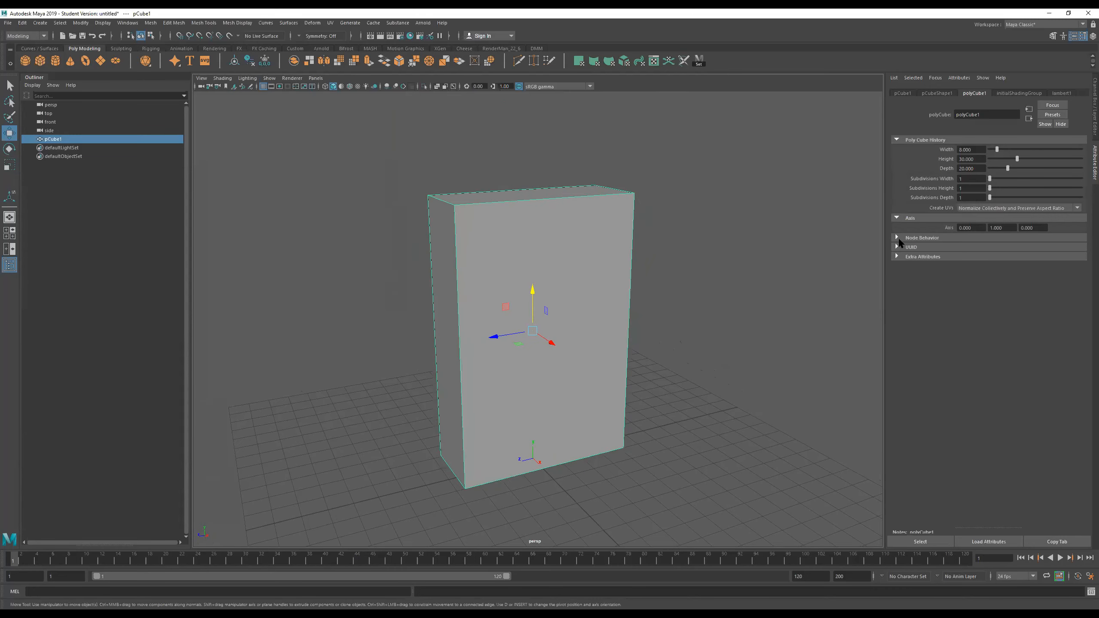
# - Change the workspace to UV Editing and widen the perspective view beside the UV Editor
pyautogui.click(1026, 24)
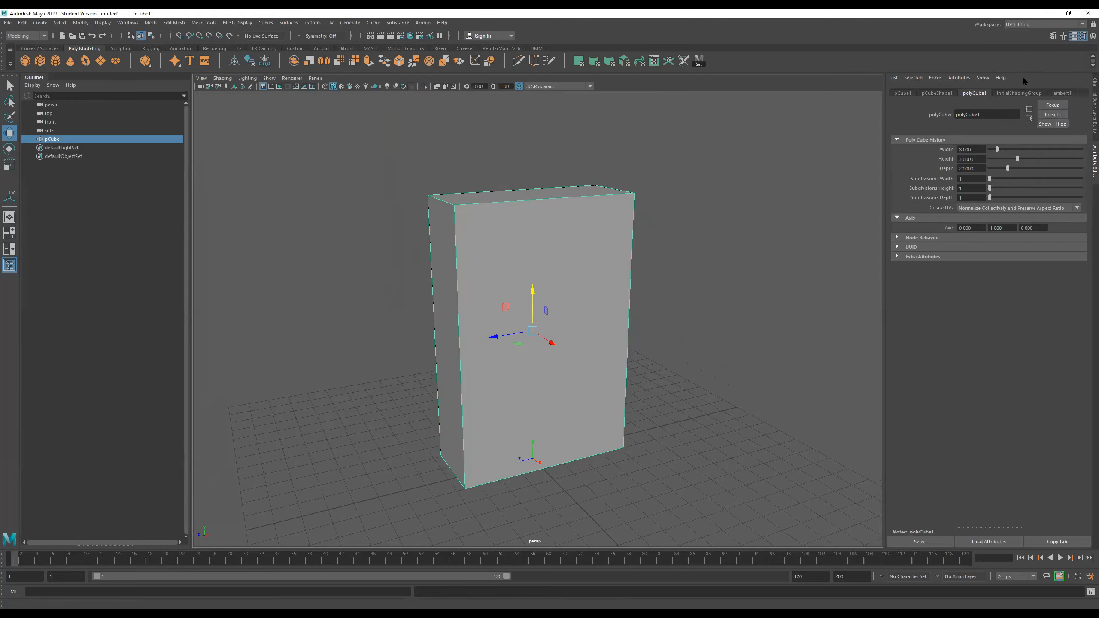
pyautogui.click(1018, 79)
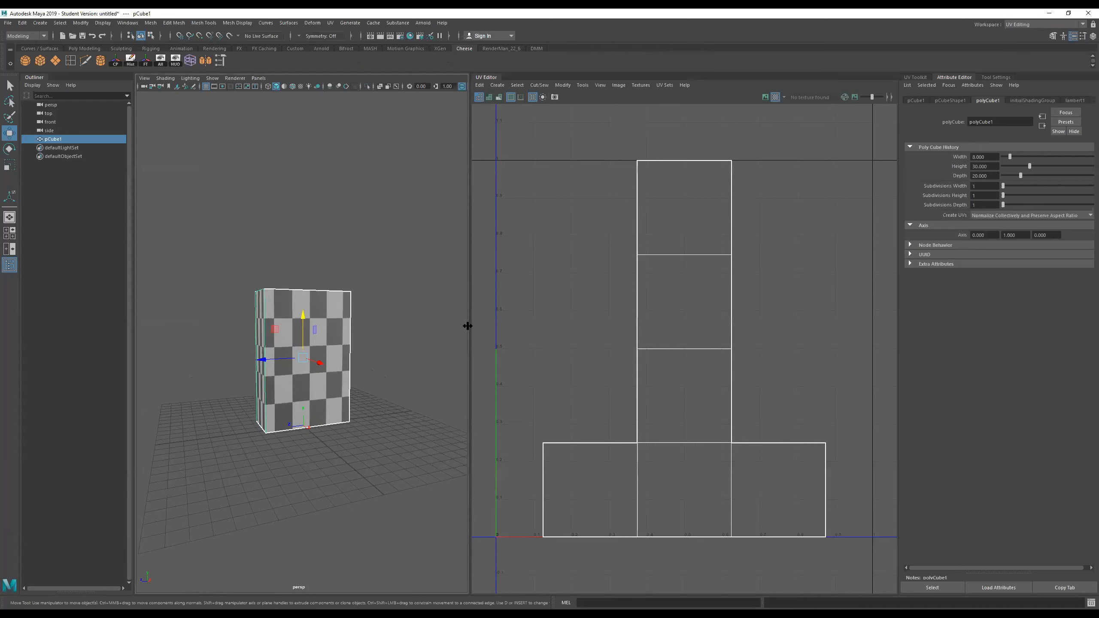
pyautogui.moveTo(468, 325); pyautogui.dragTo(518, 326)
pyautogui.keyDown('alt'); pyautogui.moveTo(407, 379); pyautogui.dragTo(375, 382); pyautogui.keyUp('alt')
pyautogui.keyDown('alt'); pyautogui.moveTo(375, 383); pyautogui.dragTo(473, 361, button='right'); pyautogui.keyUp('alt')
pyautogui.keyDown('alt'); pyautogui.moveTo(473, 360); pyautogui.dragTo(388, 320); pyautogui.keyUp('alt')
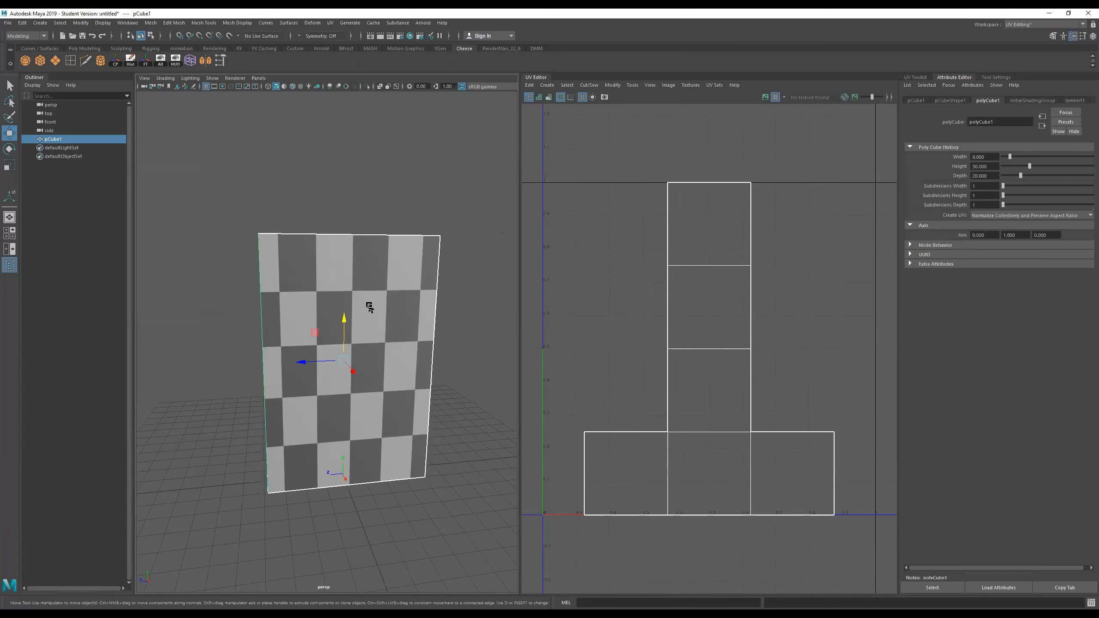
# - Select individual faces of the box and its UV layout to examine which UV square belongs to which side
pyautogui.moveTo(345, 295); pyautogui.dragTo(358, 285, button='right')
pyautogui.click(785, 462)
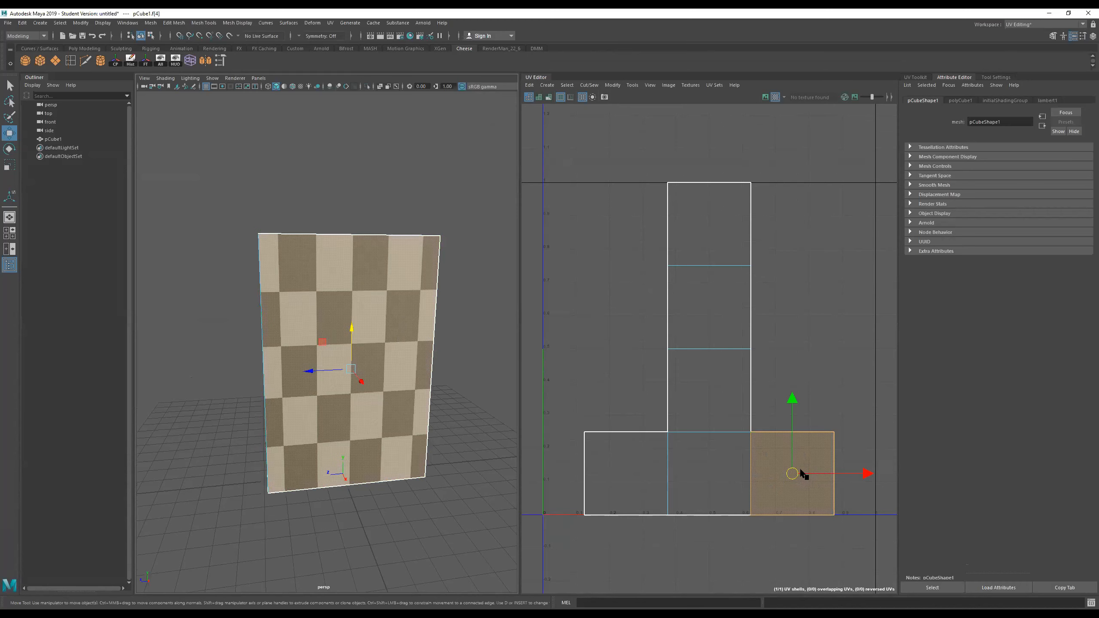
pyautogui.keyDown('alt'); pyautogui.moveTo(380, 380); pyautogui.dragTo(328, 390); pyautogui.keyUp('alt')
pyautogui.click(356, 364)
pyautogui.click(273, 349)
pyautogui.click(728, 368)
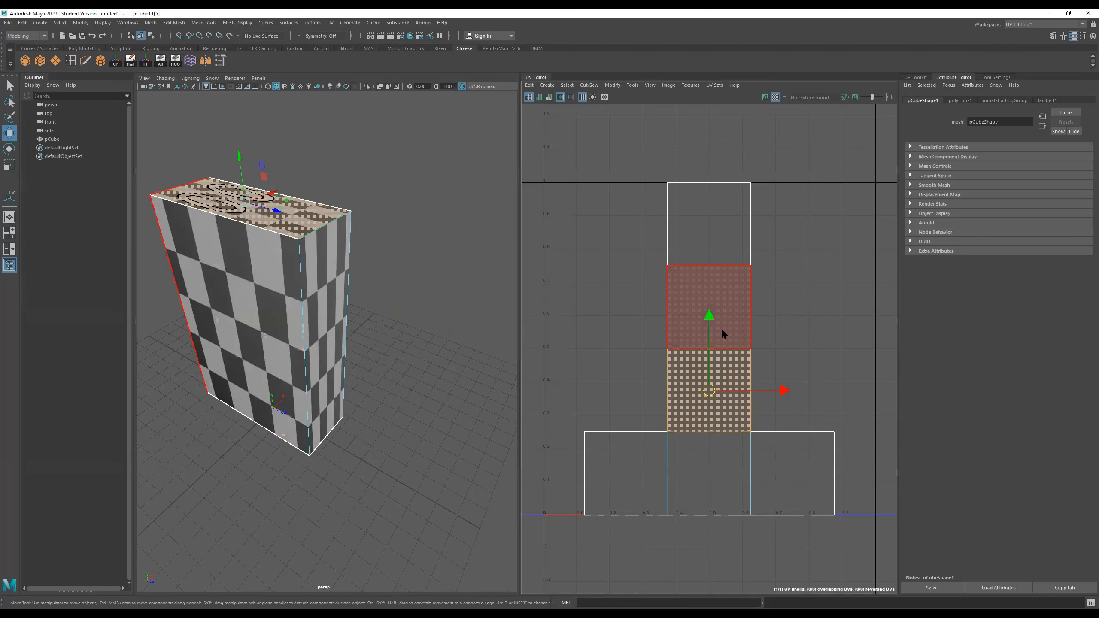
pyautogui.click(715, 260)
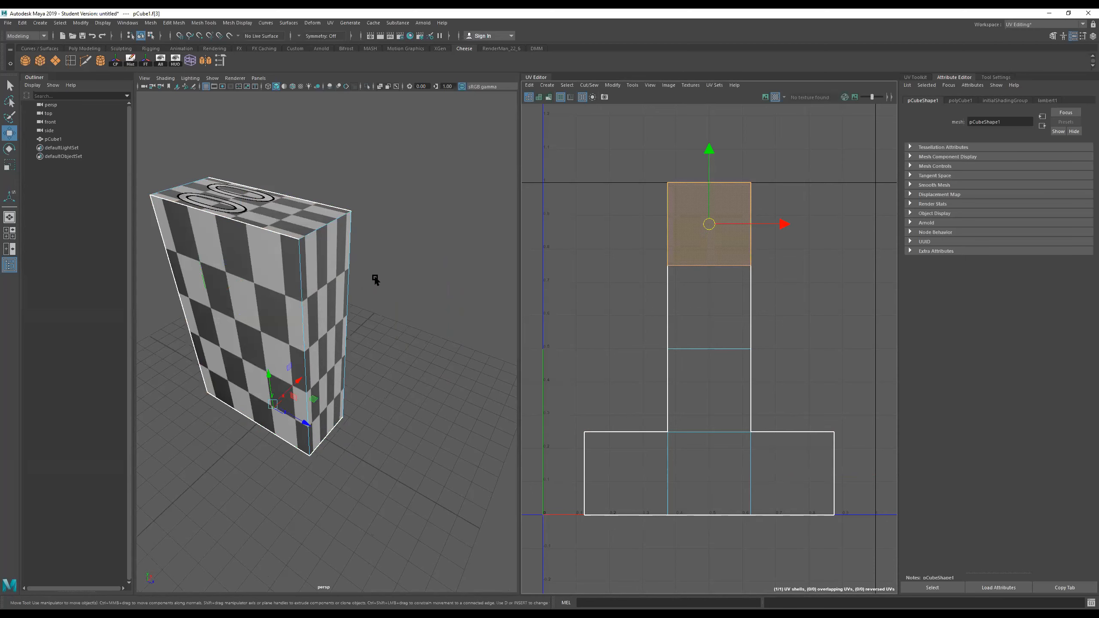
pyautogui.click(711, 309)
pyautogui.click(729, 353)
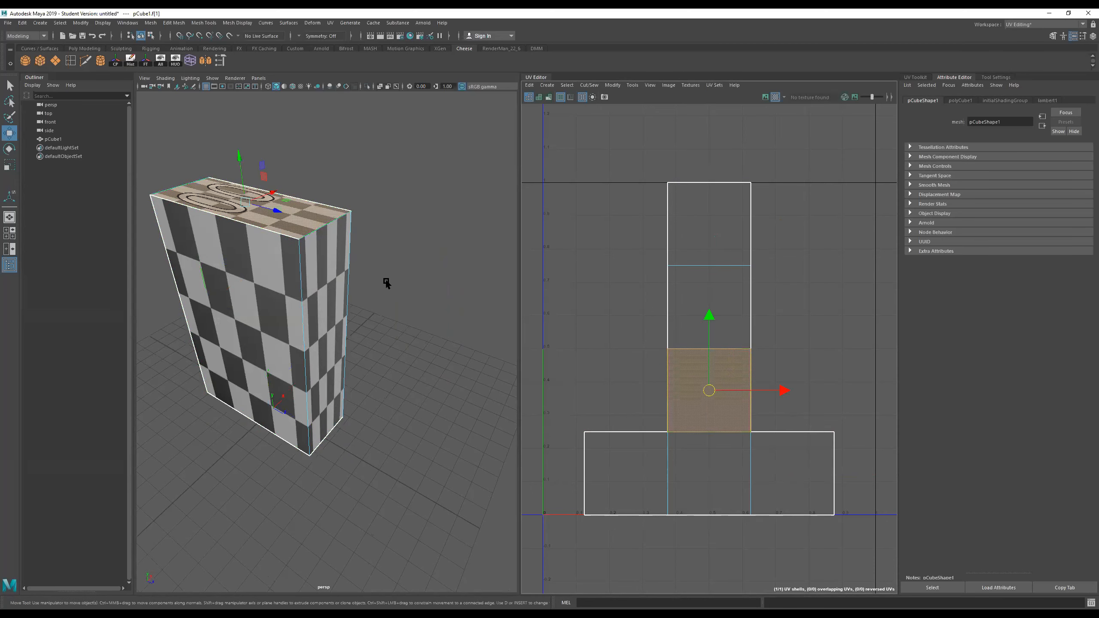
# - Select one narrow side of the box, then the opposite side's UV square, to examine where each lies in the layout
pyautogui.keyDown('alt'); pyautogui.moveTo(422, 277); pyautogui.dragTo(355, 298); pyautogui.keyUp('alt')
pyautogui.click(343, 319)
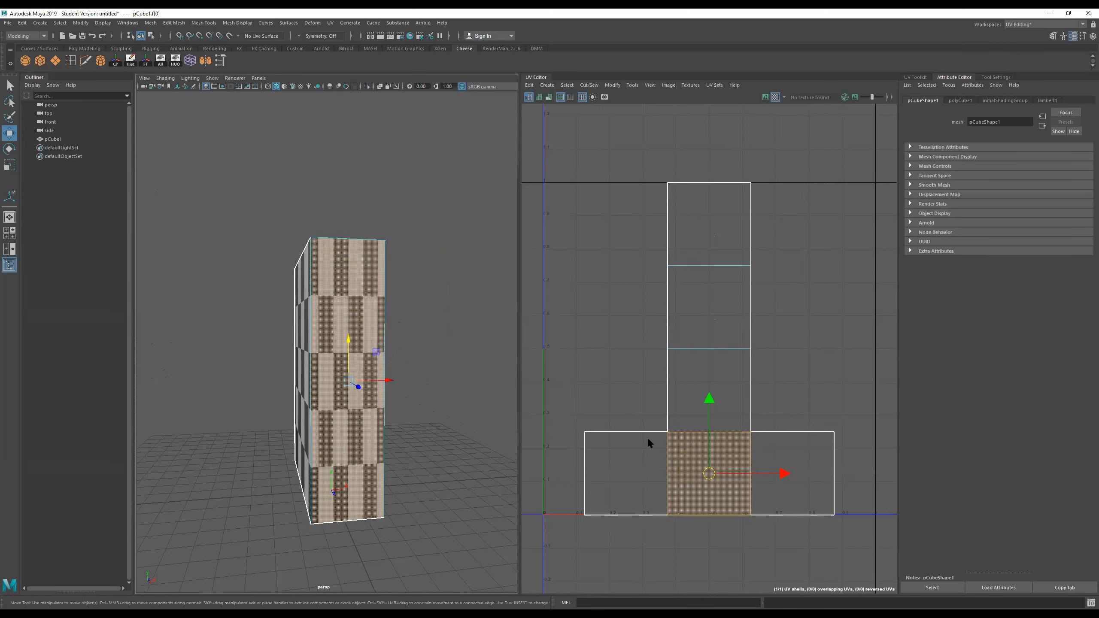
pyautogui.click(707, 326)
pyautogui.keyDown('alt'); pyautogui.moveTo(376, 355); pyautogui.dragTo(443, 392); pyautogui.keyUp('alt')
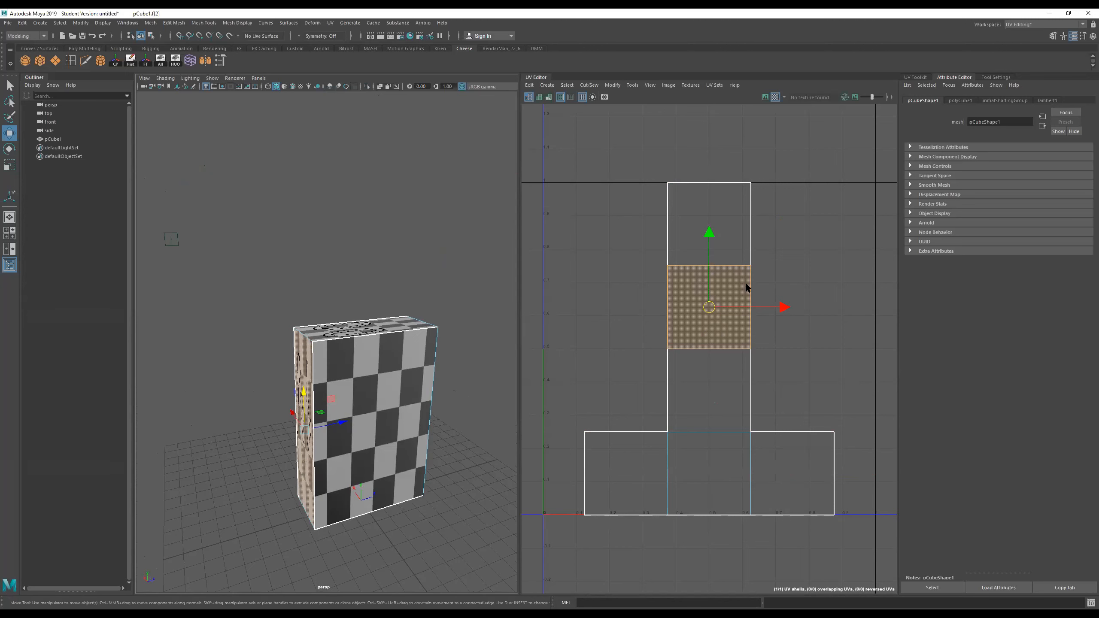
# - Display the numbered checker image behind the UV layout in the UV Editor
pyautogui.scroll(-3, 724, 355)
pyautogui.scroll(-2, 738, 352)
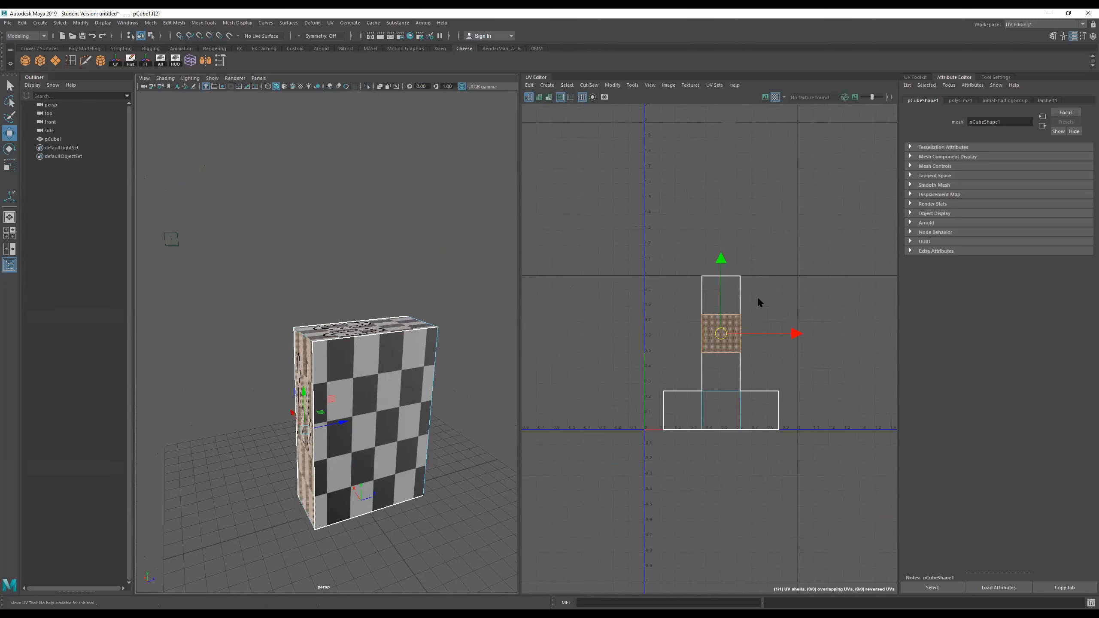
pyautogui.click(767, 98)
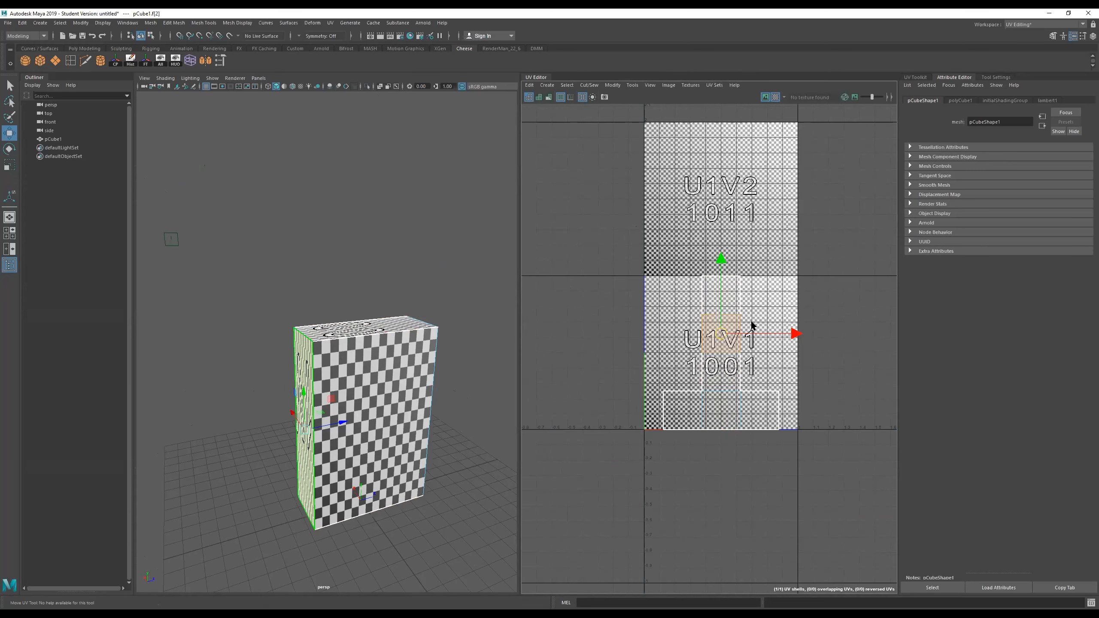
pyautogui.scroll(5, 715, 342)
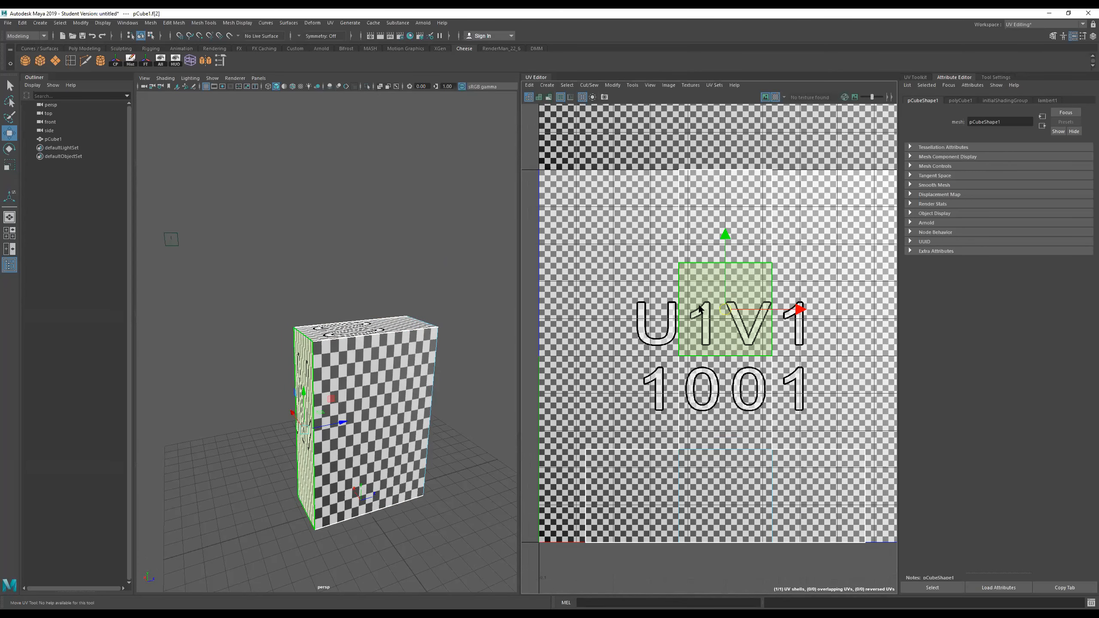
pyautogui.scroll(-2, 735, 323)
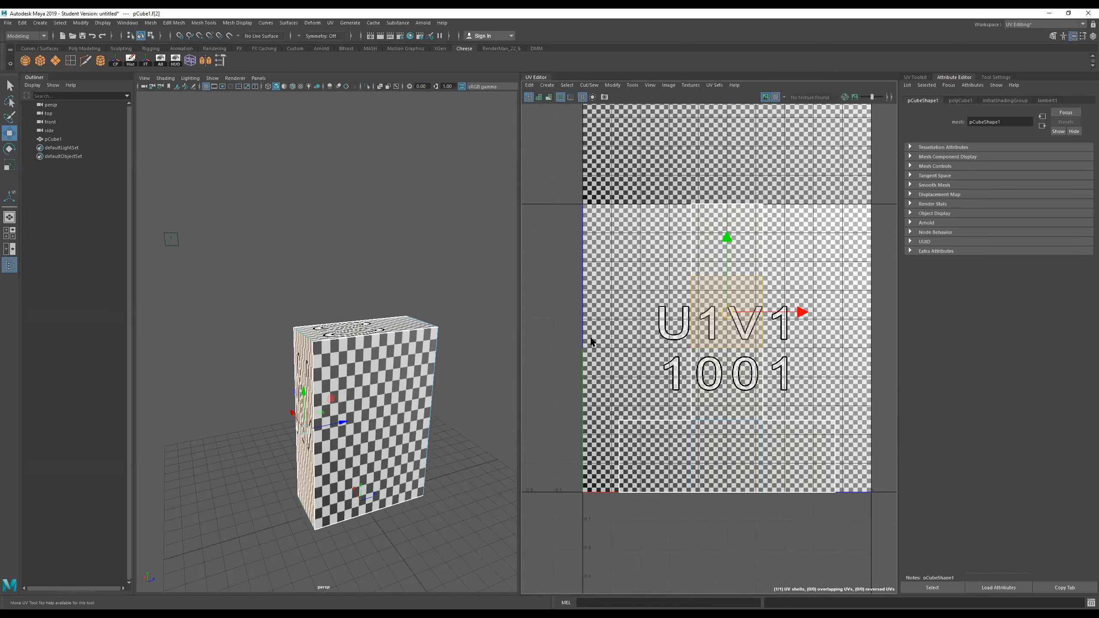
pyautogui.scroll(-3, 747, 395)
# - Select the box top's UV square to examine how the checker numbers map onto it, and undo the trial move
pyautogui.keyDown('alt'); pyautogui.moveTo(379, 385); pyautogui.dragTo(437, 414); pyautogui.keyUp('alt')
pyautogui.scroll(3, 746, 356)
pyautogui.scroll(2, 747, 356)
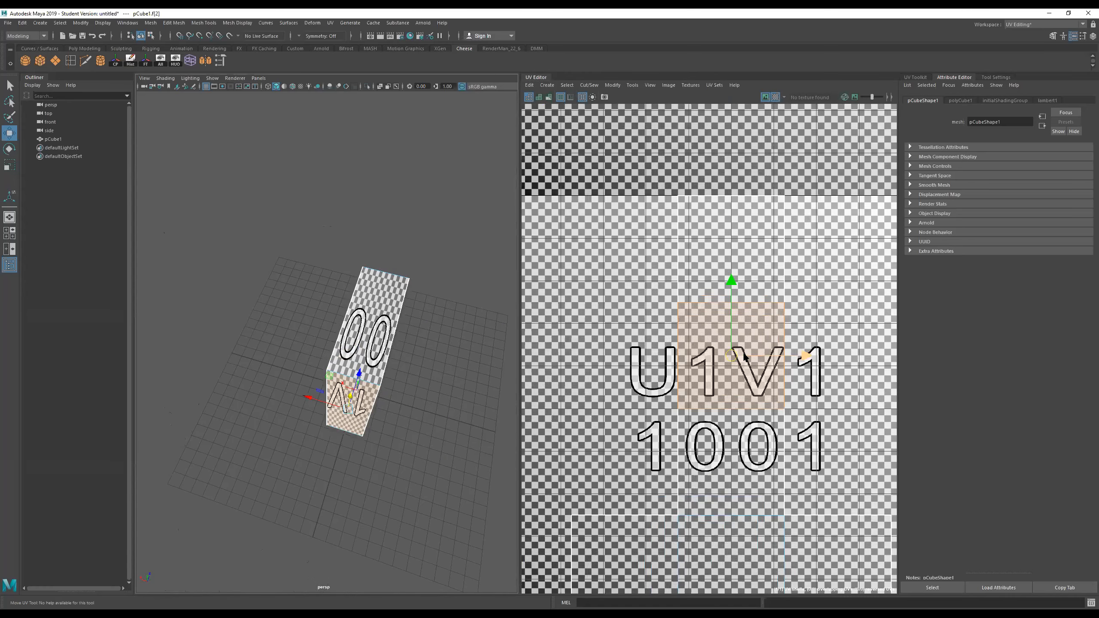
pyautogui.click(743, 444)
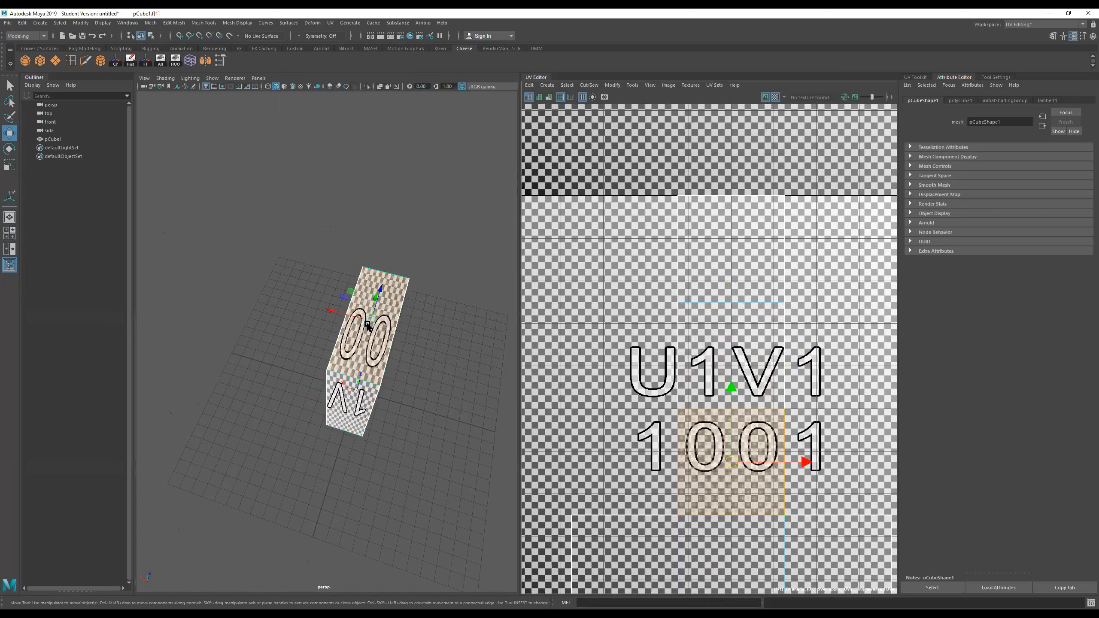
pyautogui.moveTo(732, 463)
pyautogui.mouseDown()
pyautogui.moveTo(708, 450)
pyautogui.moveTo(743, 462)
pyautogui.moveTo(697, 451)
pyautogui.moveTo(740, 462)
pyautogui.moveTo(700, 460)
pyautogui.moveTo(755, 458)
pyautogui.moveTo(723, 441)
pyautogui.moveTo(741, 449)
pyautogui.mouseUp()
pyautogui.hotkey('ctrl', 'z')
pyautogui.keyDown('alt'); pyautogui.moveTo(369, 338); pyautogui.dragTo(388, 279); pyautogui.keyUp('alt')
pyautogui.scroll(-4, 422, 303)
pyautogui.scroll(-2, 602, 296)
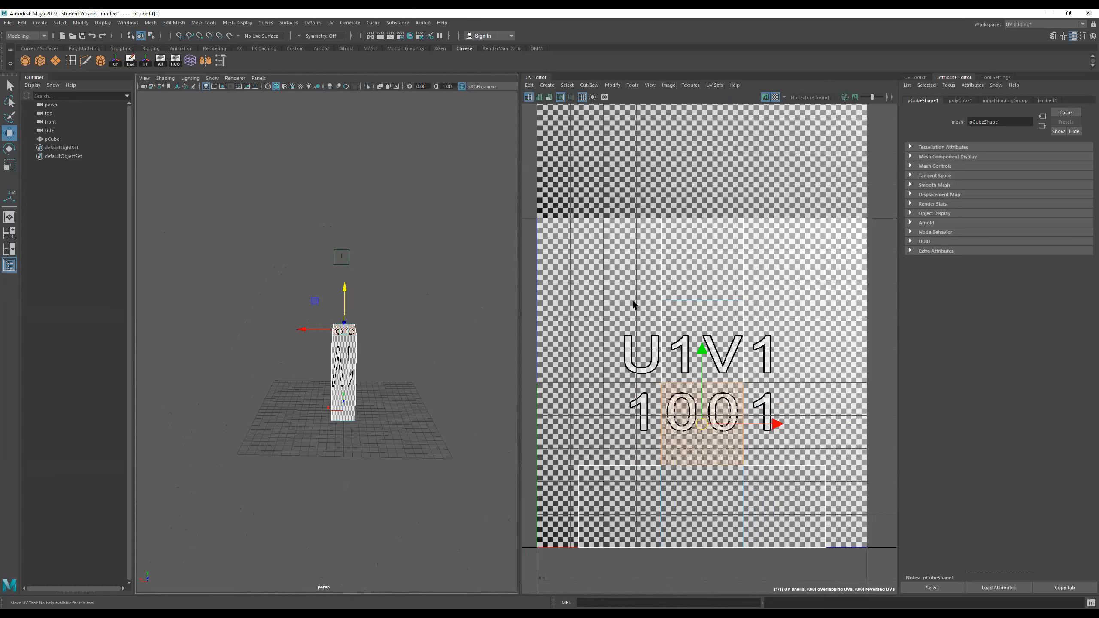
# - Select all faces of the UV layout and scale them down slightly so they fit within the U1V1 tile
pyautogui.scroll(-6, 633, 301)
pyautogui.keyDown('alt'); pyautogui.moveTo(682, 294); pyautogui.dragTo(716, 332, button='middle'); pyautogui.keyUp('alt')
pyautogui.scroll(2, 715, 331)
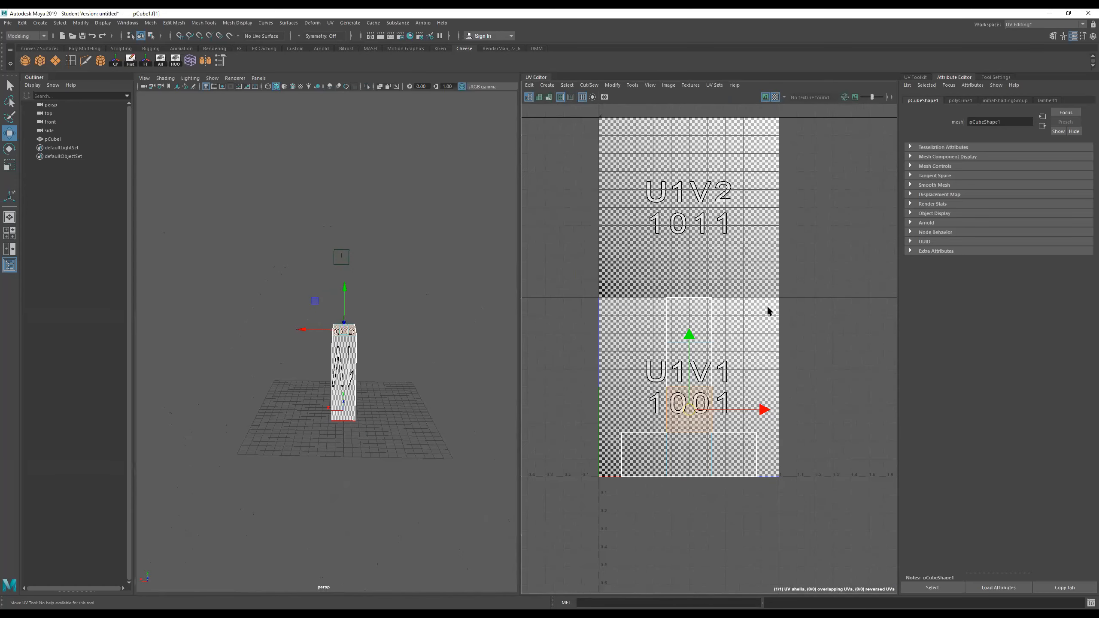
pyautogui.scroll(-2, 776, 357)
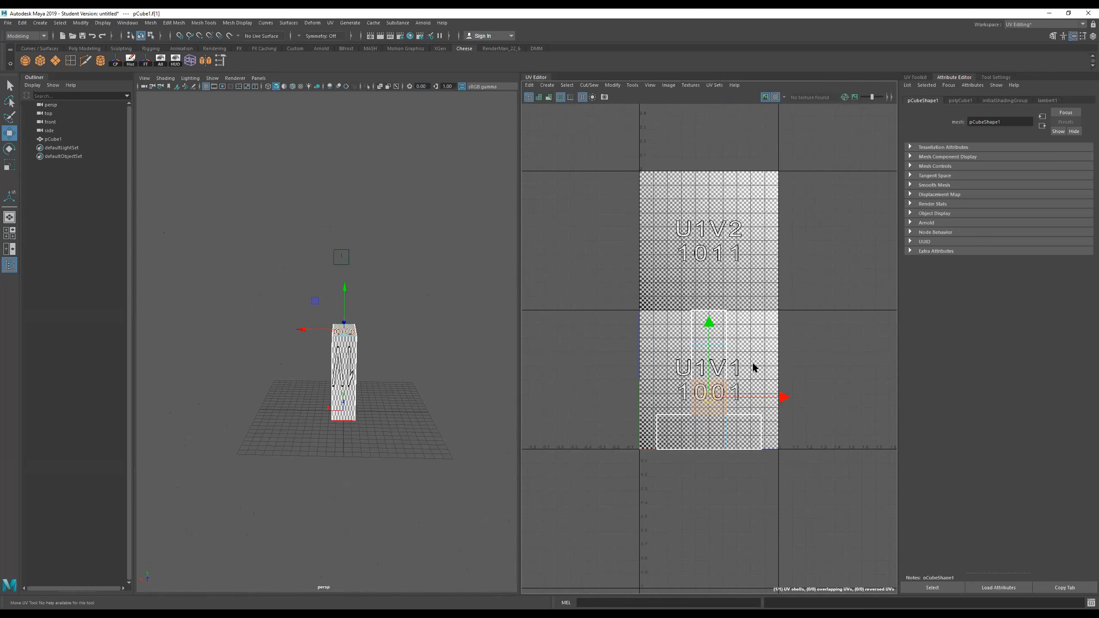
pyautogui.click(814, 277)
pyautogui.moveTo(815, 277); pyautogui.dragTo(608, 515)
pyautogui.press('q')
pyautogui.press('r')
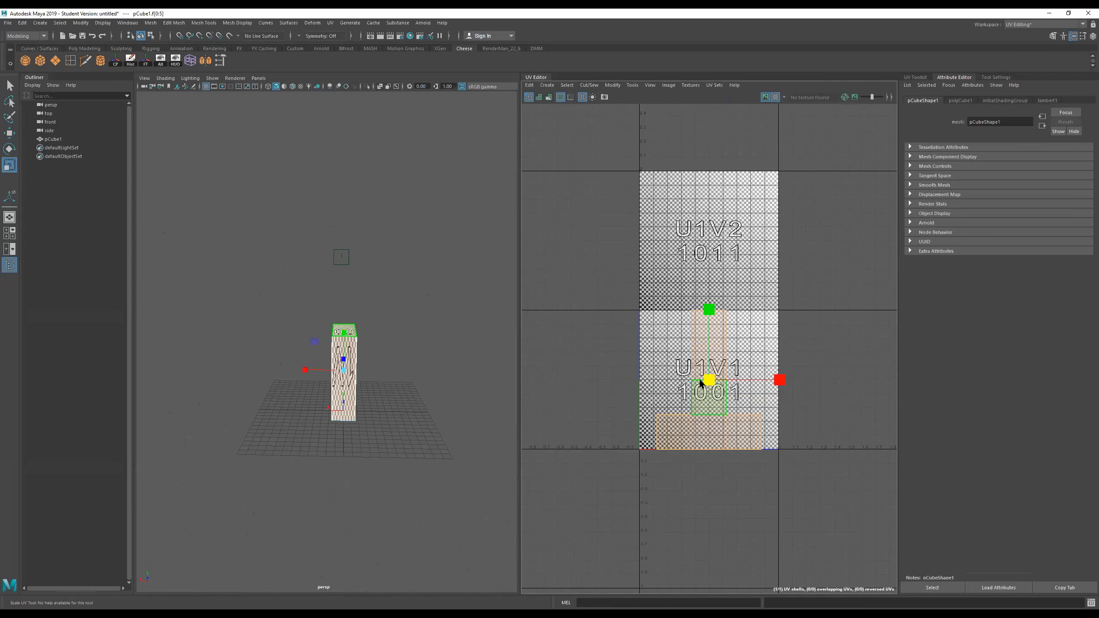
pyautogui.click(708, 381)
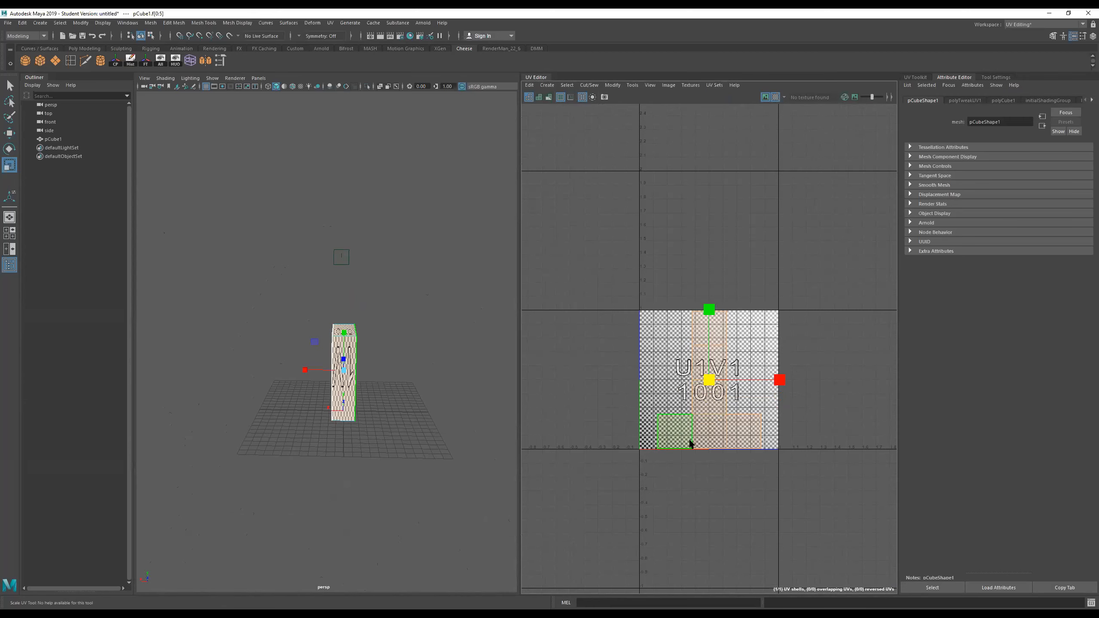
# - Move the whole UV layout slightly upward and to the right within the UV space
pyautogui.scroll(-2, 704, 439)
pyautogui.scroll(-3, 723, 439)
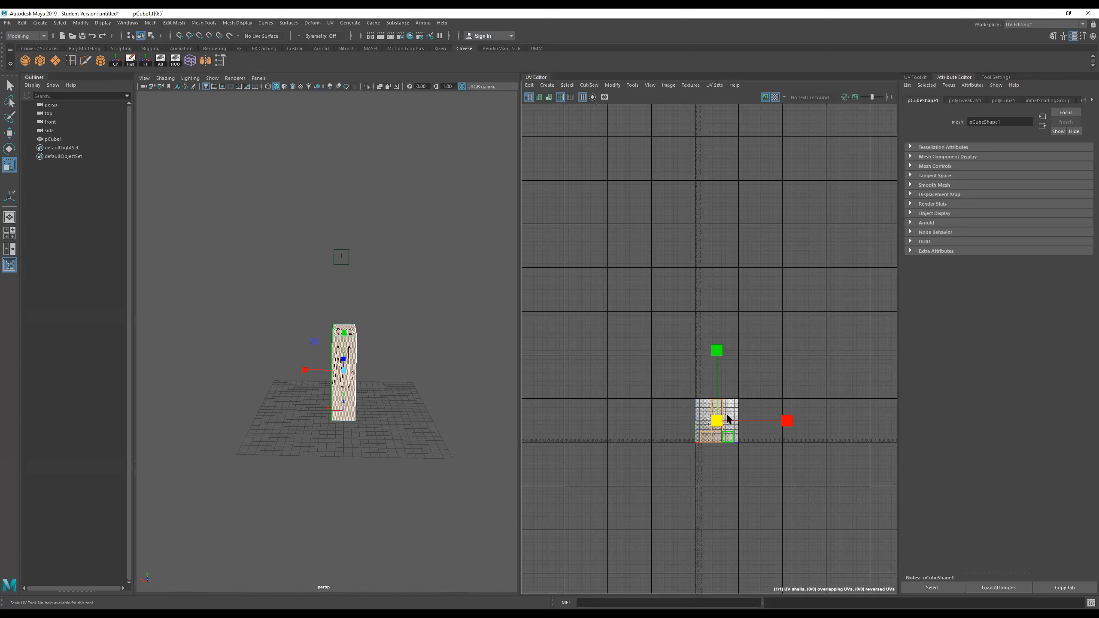
pyautogui.scroll(5, 731, 417)
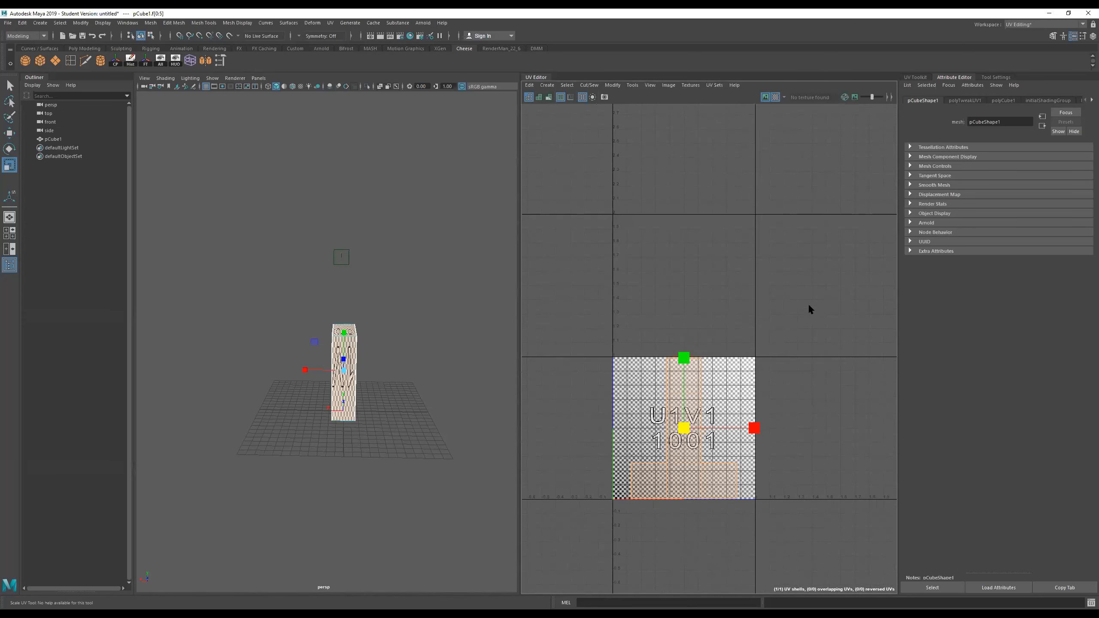
pyautogui.press('w')
pyautogui.moveTo(684, 436)
pyautogui.mouseDown()
pyautogui.moveTo(708, 375)
pyautogui.moveTo(653, 253)
pyautogui.moveTo(761, 285)
pyautogui.moveTo(716, 271)
pyautogui.moveTo(671, 394)
pyautogui.moveTo(687, 421)
pyautogui.mouseUp()
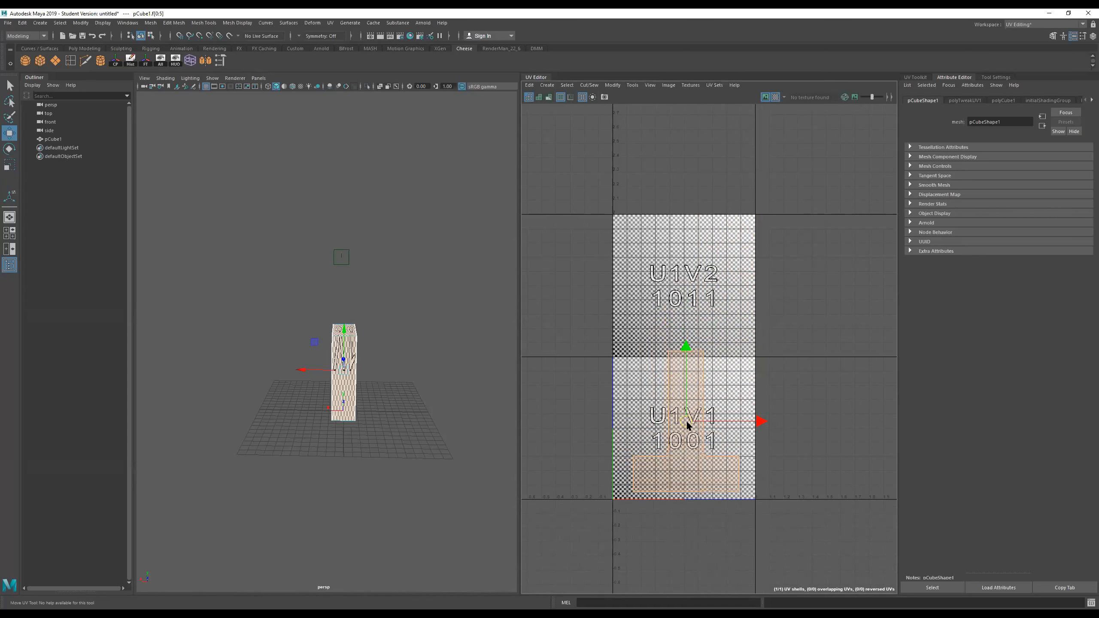
# - Toggle the checker image behind the UVs until it is hidden, and inspect the checkered box from several sides
pyautogui.click(765, 97)
pyautogui.click(765, 97)
pyautogui.click(766, 97)
pyautogui.click(765, 98)
pyautogui.click(765, 98)
pyautogui.click(766, 98)
pyautogui.click(766, 98)
pyautogui.keyDown('alt'); pyautogui.moveTo(347, 312); pyautogui.dragTo(289, 313); pyautogui.keyUp('alt')
pyautogui.keyDown('alt'); pyautogui.moveTo(384, 346); pyautogui.dragTo(339, 347); pyautogui.keyUp('alt')
pyautogui.keyDown('alt'); pyautogui.moveTo(346, 348); pyautogui.dragTo(381, 350, button='right'); pyautogui.keyUp('alt')
pyautogui.keyDown('alt'); pyautogui.moveTo(380, 354); pyautogui.dragTo(437, 312); pyautogui.keyUp('alt')
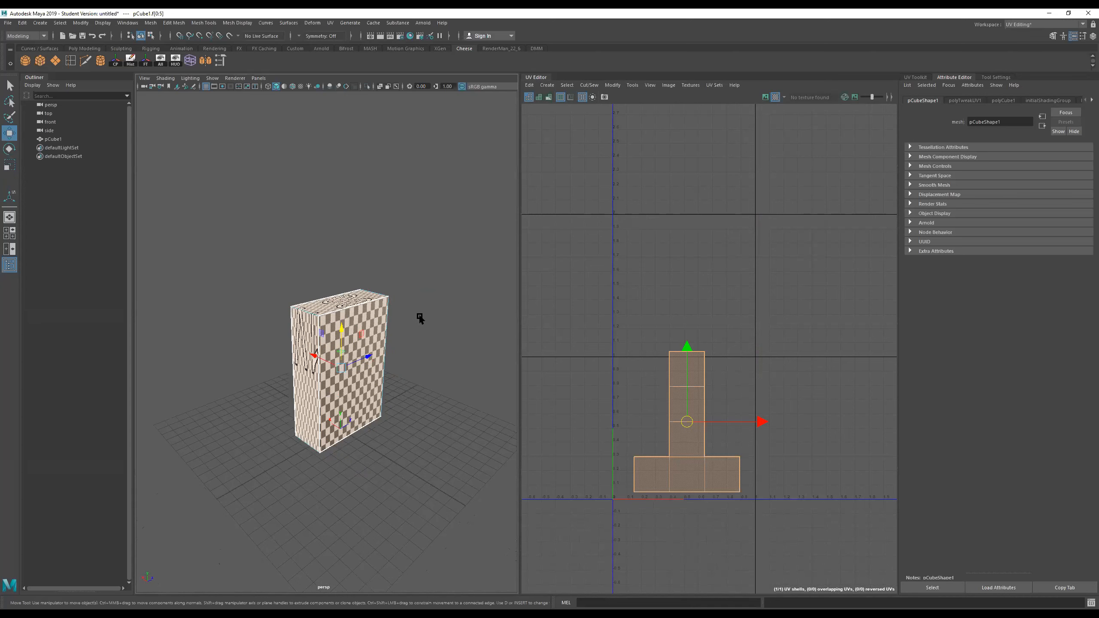
pyautogui.keyDown('alt'); pyautogui.moveTo(380, 363); pyautogui.dragTo(354, 344); pyautogui.keyUp('alt')
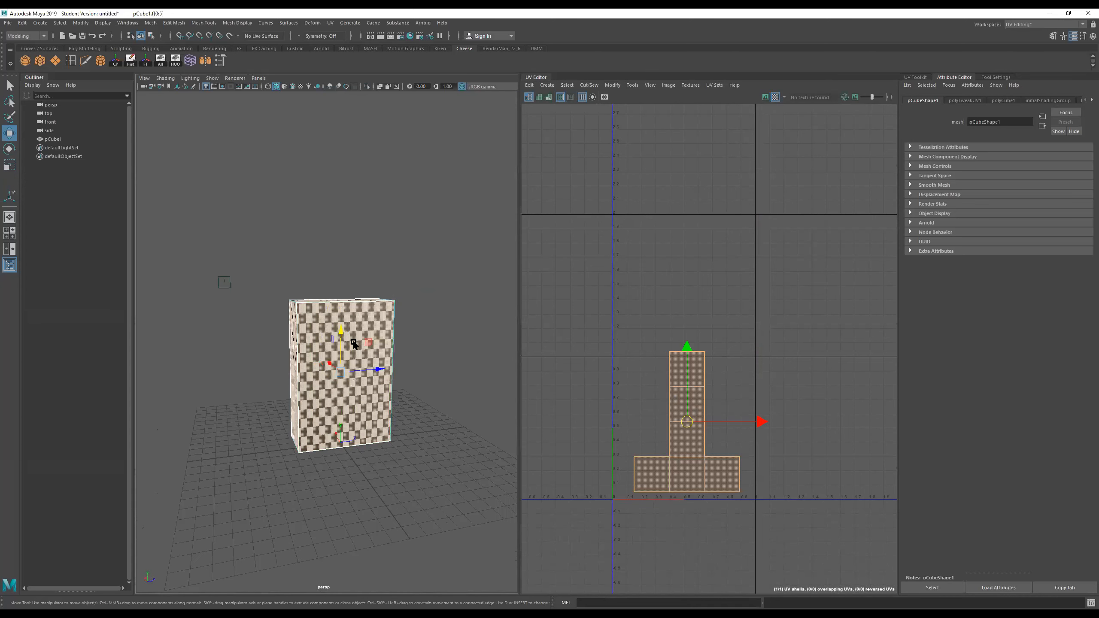
pyautogui.keyDown('alt'); pyautogui.moveTo(436, 384); pyautogui.dragTo(592, 384); pyautogui.keyUp('alt')
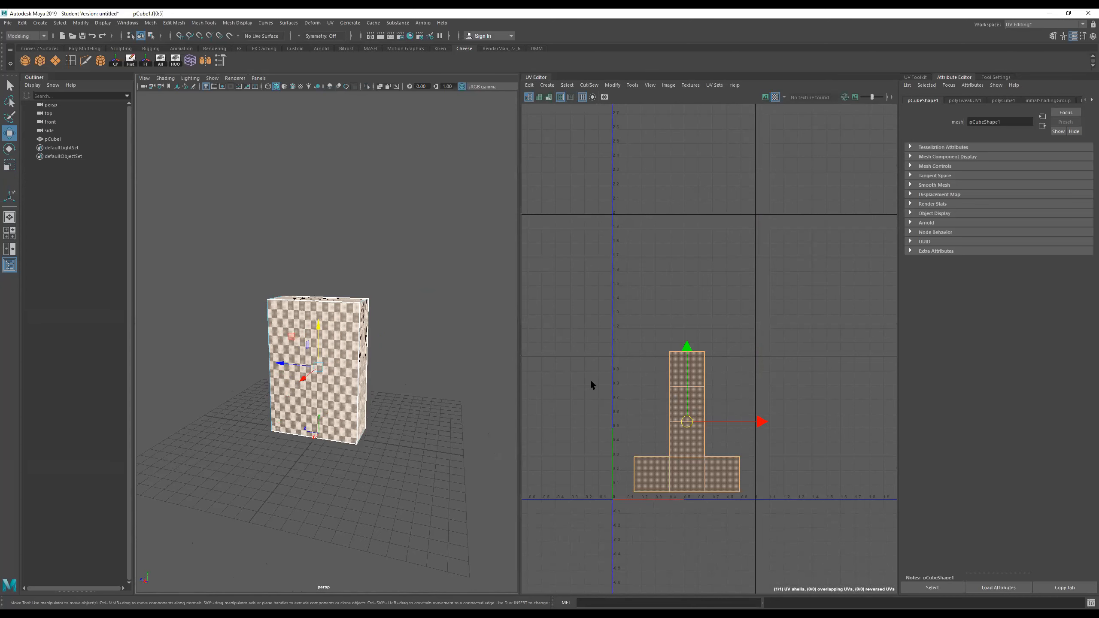
pyautogui.keyDown('alt'); pyautogui.moveTo(446, 372); pyautogui.dragTo(491, 385); pyautogui.keyUp('alt')
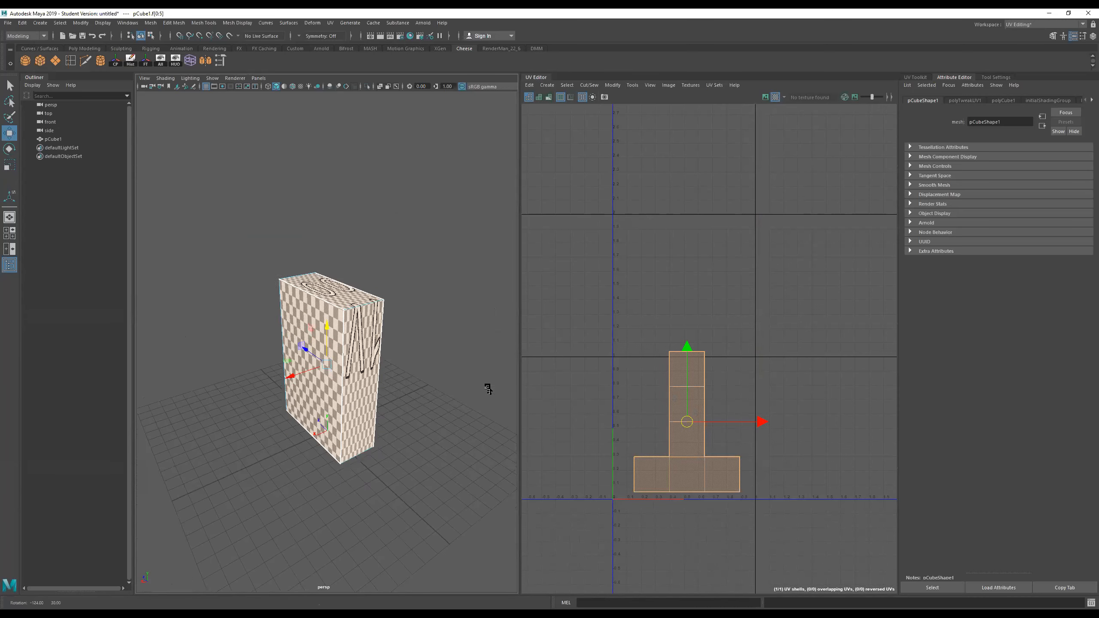
# - Scale the whole UV layout up far beyond the first UV tile
pyautogui.press('r')
pyautogui.moveTo(686, 423); pyautogui.dragTo(877, 435)
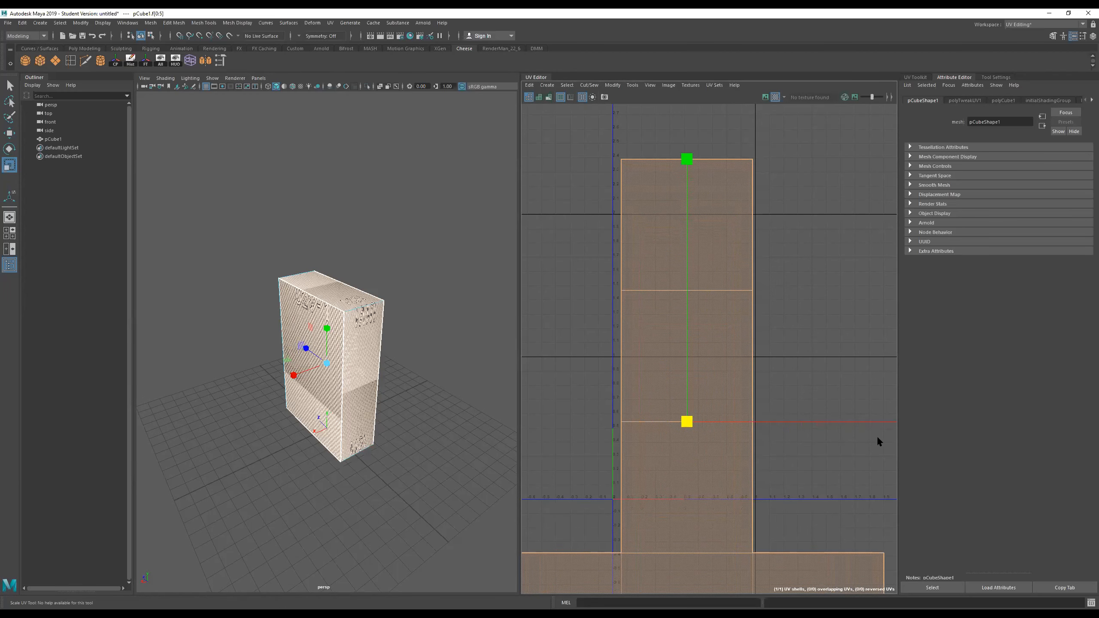
pyautogui.keyDown('alt'); pyautogui.moveTo(377, 388); pyautogui.dragTo(463, 376); pyautogui.keyUp('alt')
pyautogui.scroll(-3, 716, 401)
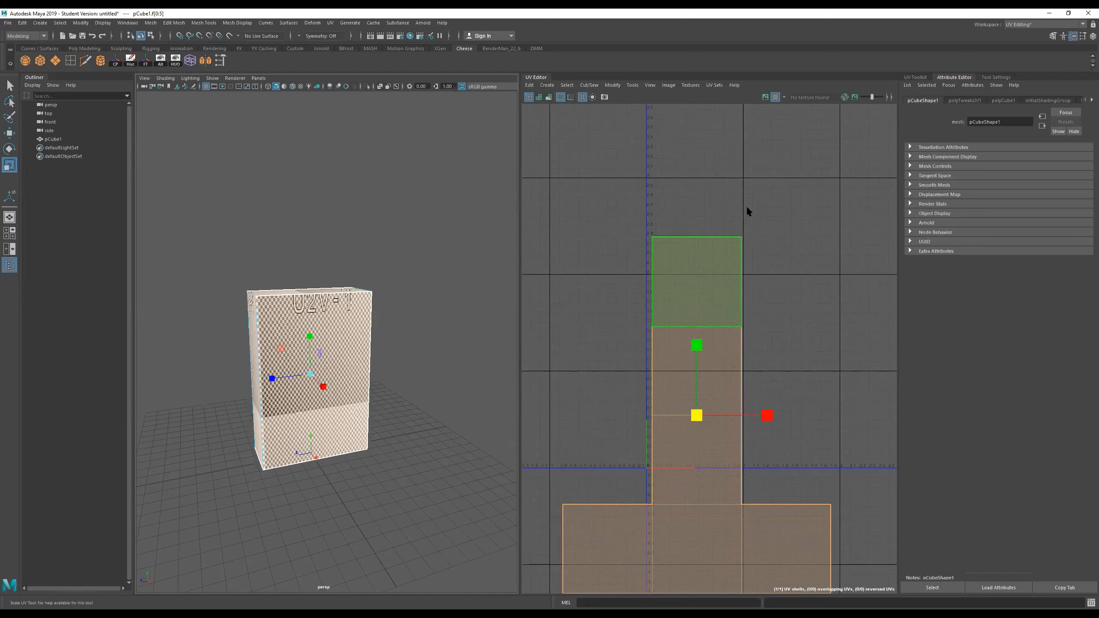
# - Show the checker image behind the enlarged UVs and examine how the numbered tiles fall on the large face
pyautogui.click(764, 97)
pyautogui.keyDown('alt'); pyautogui.moveTo(384, 354); pyautogui.dragTo(448, 371); pyautogui.keyUp('alt')
pyautogui.keyDown('alt'); pyautogui.moveTo(346, 364); pyautogui.dragTo(496, 330, button='right'); pyautogui.keyUp('alt')
pyautogui.keyDown('alt'); pyautogui.moveTo(314, 333); pyautogui.dragTo(263, 319); pyautogui.keyUp('alt')
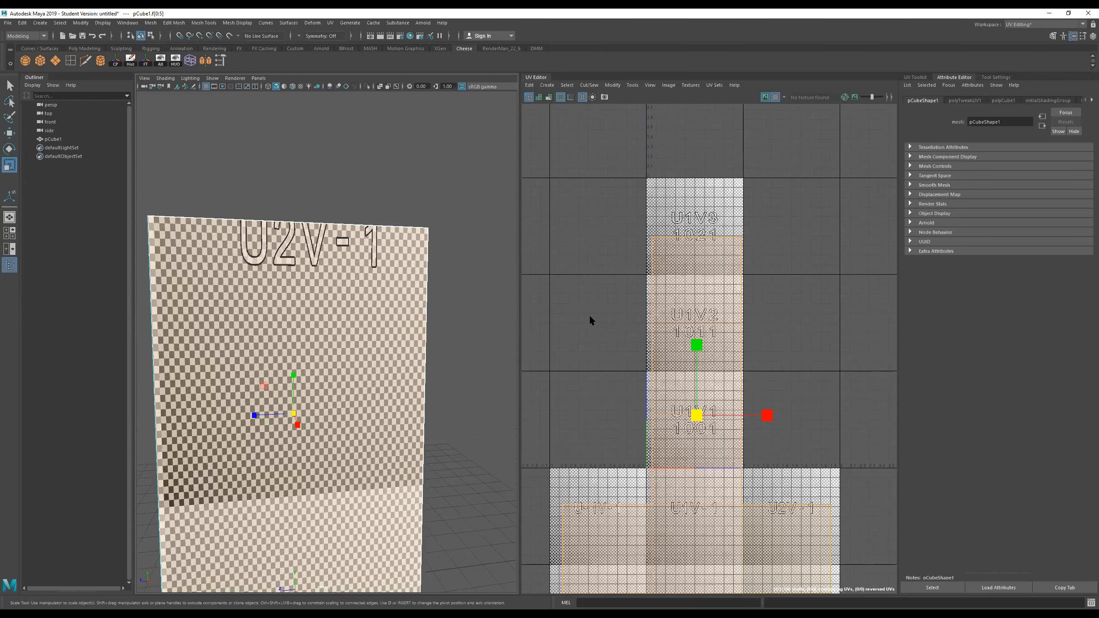
pyautogui.scroll(3, 712, 340)
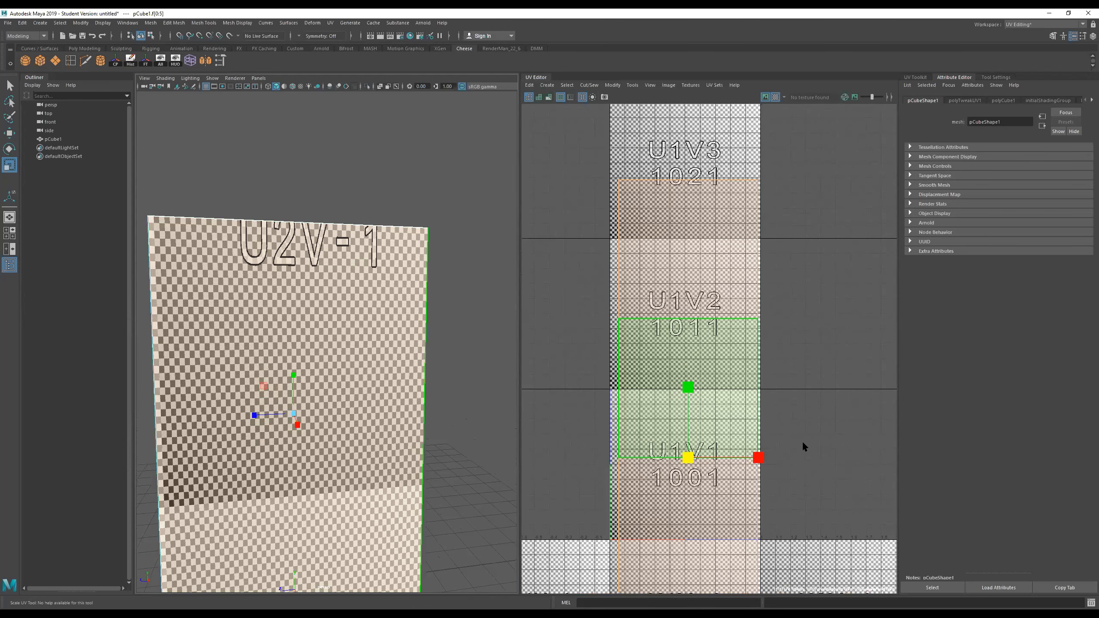
pyautogui.scroll(-2, 802, 447)
pyautogui.keyDown('alt'); pyautogui.moveTo(746, 324); pyautogui.dragTo(735, 249, button='middle'); pyautogui.keyUp('alt')
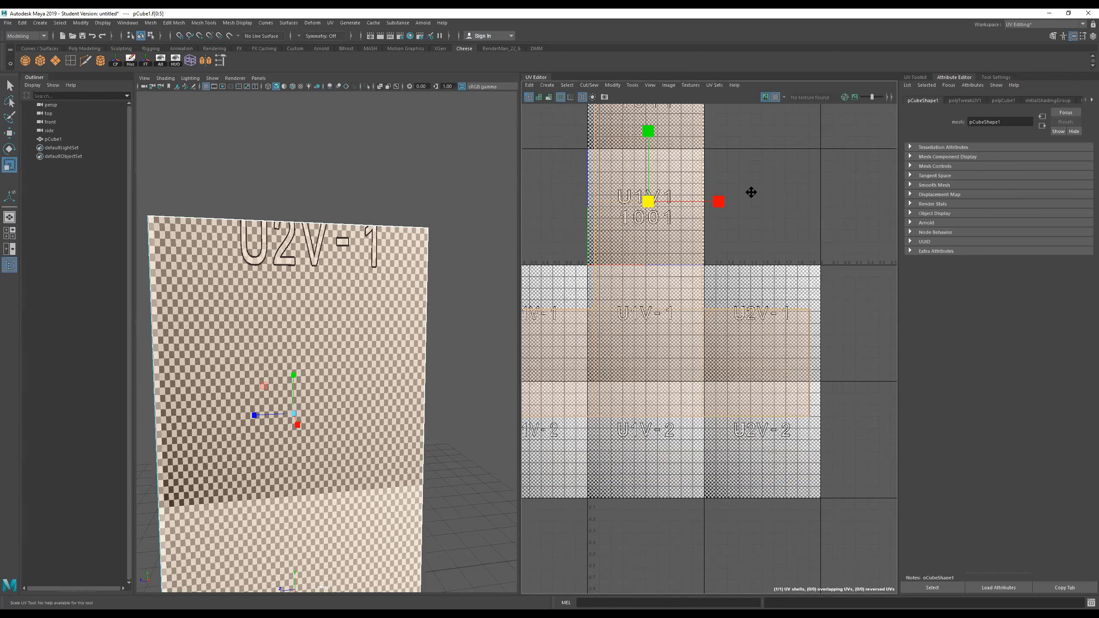
pyautogui.keyDown('alt'); pyautogui.moveTo(634, 148); pyautogui.dragTo(703, 256, button='middle'); pyautogui.keyUp('alt')
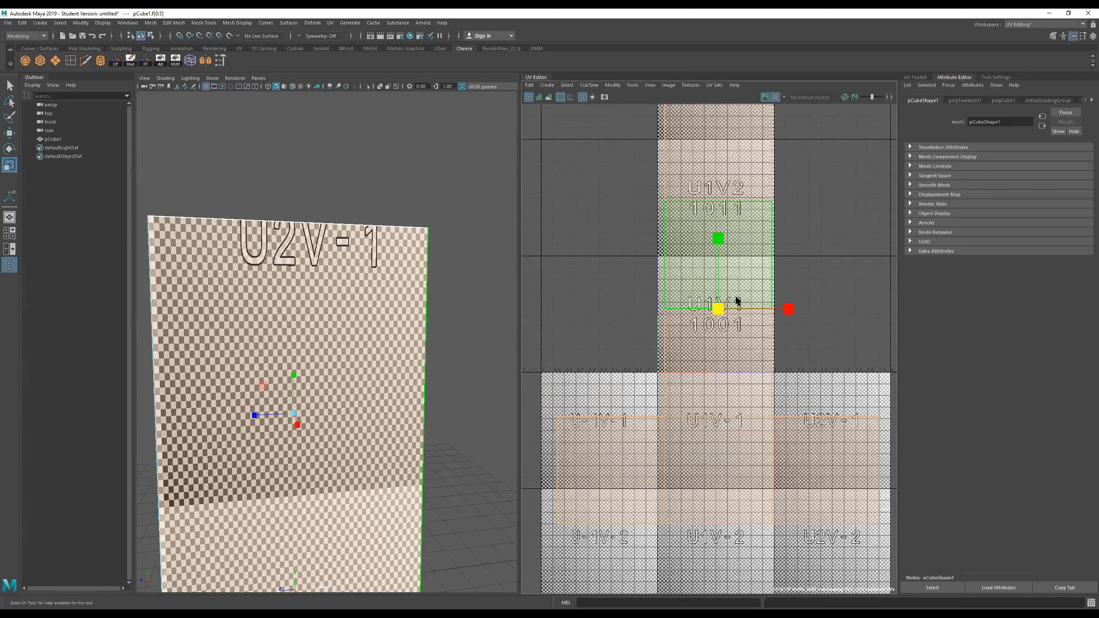
# - Scale the whole UV layout back down and move it inside the U1V1 tile
pyautogui.moveTo(718, 309); pyautogui.dragTo(669, 327)
pyautogui.keyDown('alt'); pyautogui.moveTo(343, 380); pyautogui.dragTo(436, 397); pyautogui.keyUp('alt')
pyautogui.keyDown('alt'); pyautogui.moveTo(437, 398); pyautogui.dragTo(380, 359, button='right'); pyautogui.keyUp('alt')
pyautogui.keyDown('alt'); pyautogui.moveTo(381, 359); pyautogui.dragTo(418, 357); pyautogui.keyUp('alt')
pyautogui.press('w')
pyautogui.moveTo(716, 310); pyautogui.dragTo(714, 314)
# - Return the box to face selection with all its faces selected and apply an Automatic UV projection
pyautogui.click(350, 331)
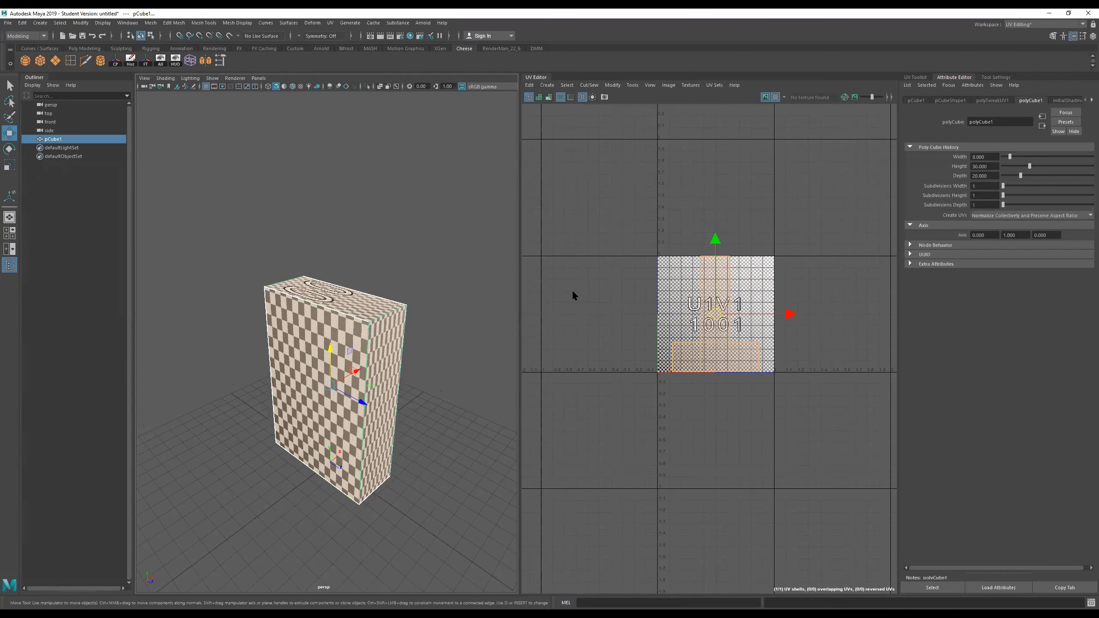
pyautogui.click(321, 291)
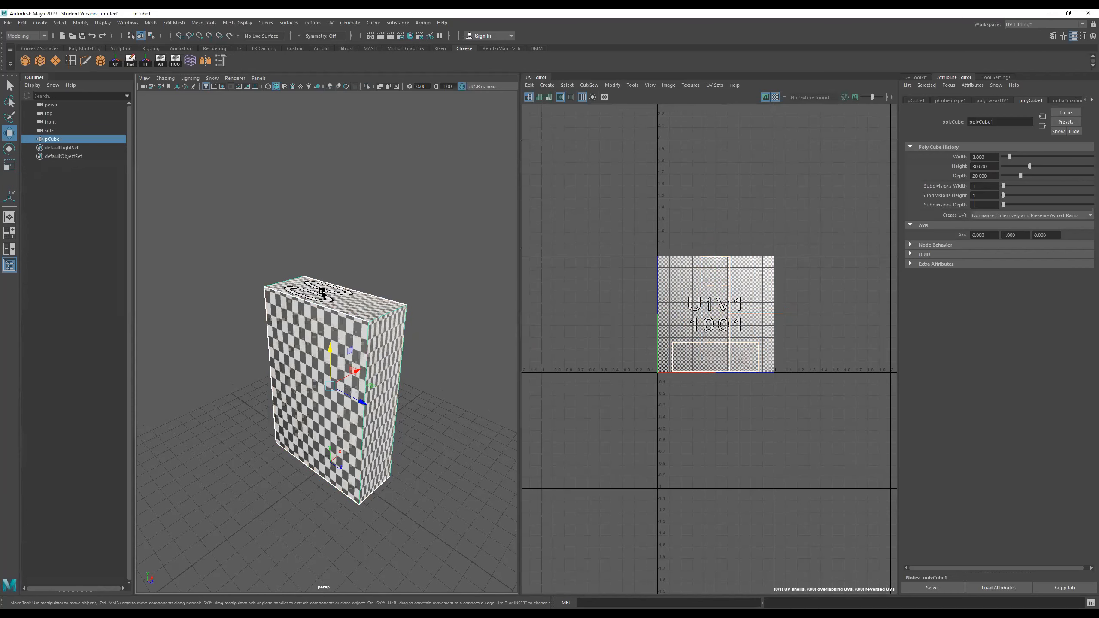
pyautogui.moveTo(352, 304); pyautogui.dragTo(336, 321, button='right')
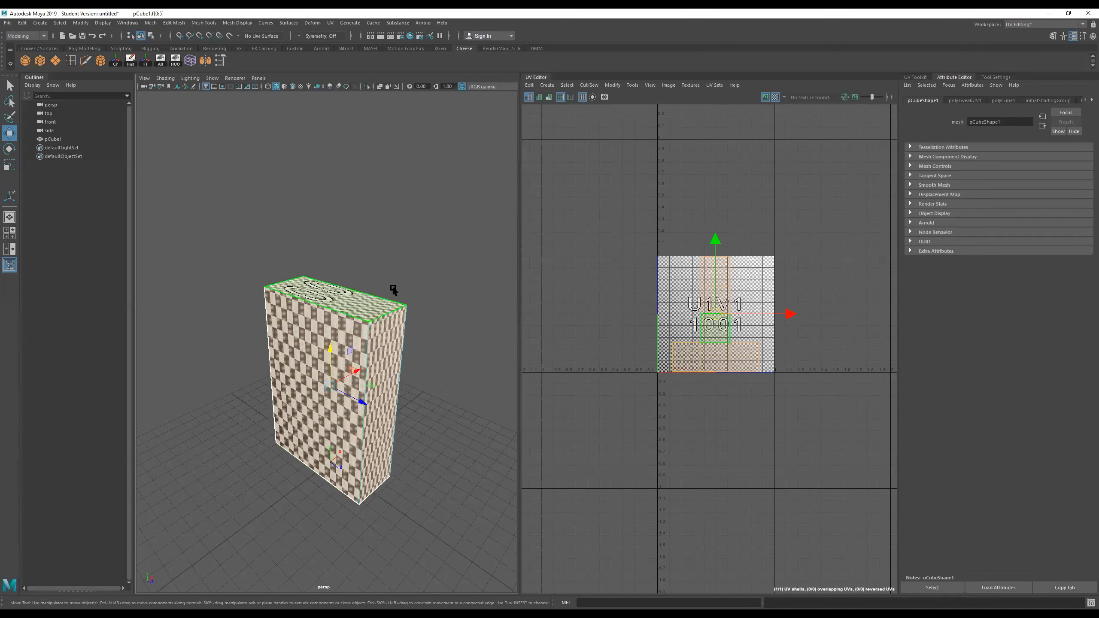
pyautogui.click(331, 22)
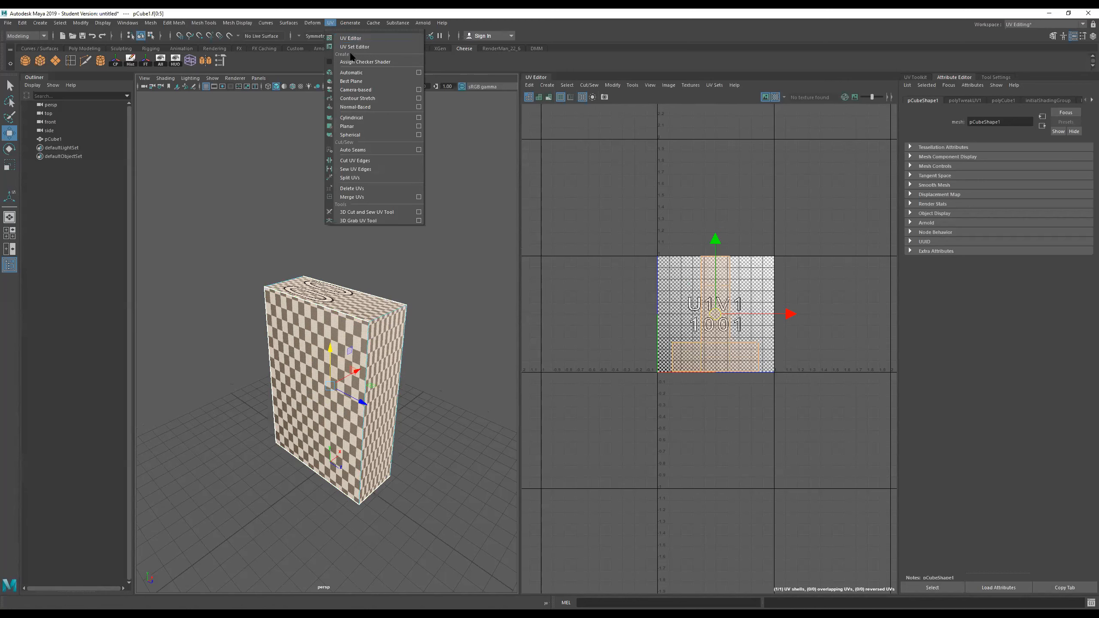
pyautogui.click(357, 71)
# - Inspect the automatic projection planes around the box in wireframe and shaded display
pyautogui.moveTo(366, 243)
pyautogui.keyDown('alt'); pyautogui.mouseDown()
pyautogui.moveTo(370, 225)
pyautogui.moveTo(384, 238)
pyautogui.mouseUp(); pyautogui.keyUp('alt')
pyautogui.keyDown('alt'); pyautogui.moveTo(299, 304); pyautogui.dragTo(397, 314, button='right'); pyautogui.keyUp('alt')
pyautogui.keyDown('alt'); pyautogui.moveTo(397, 314); pyautogui.dragTo(483, 328); pyautogui.keyUp('alt')
pyautogui.moveTo(307, 319)
pyautogui.keyDown('alt'); pyautogui.mouseDown()
pyautogui.moveTo(346, 372)
pyautogui.moveTo(373, 345)
pyautogui.moveTo(358, 381)
pyautogui.moveTo(364, 425)
pyautogui.mouseUp(); pyautogui.keyUp('alt')
pyautogui.press('4')
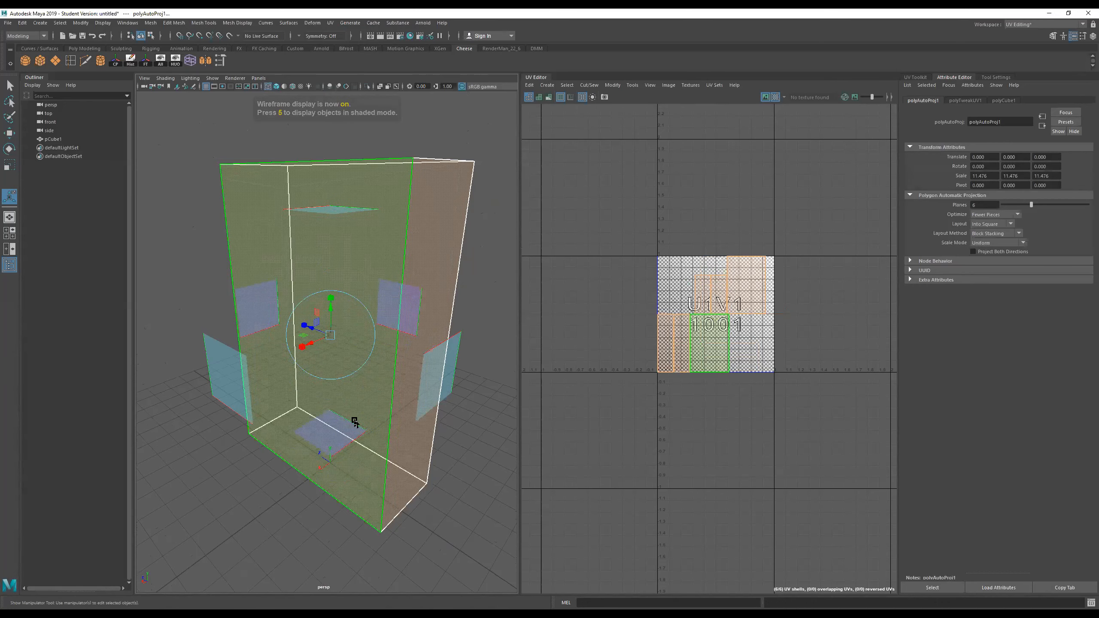
pyautogui.press('5')
pyautogui.moveTo(350, 447)
pyautogui.keyDown('alt'); pyautogui.mouseDown()
pyautogui.moveTo(385, 427)
pyautogui.moveTo(388, 436)
pyautogui.mouseUp(); pyautogui.keyUp('alt')
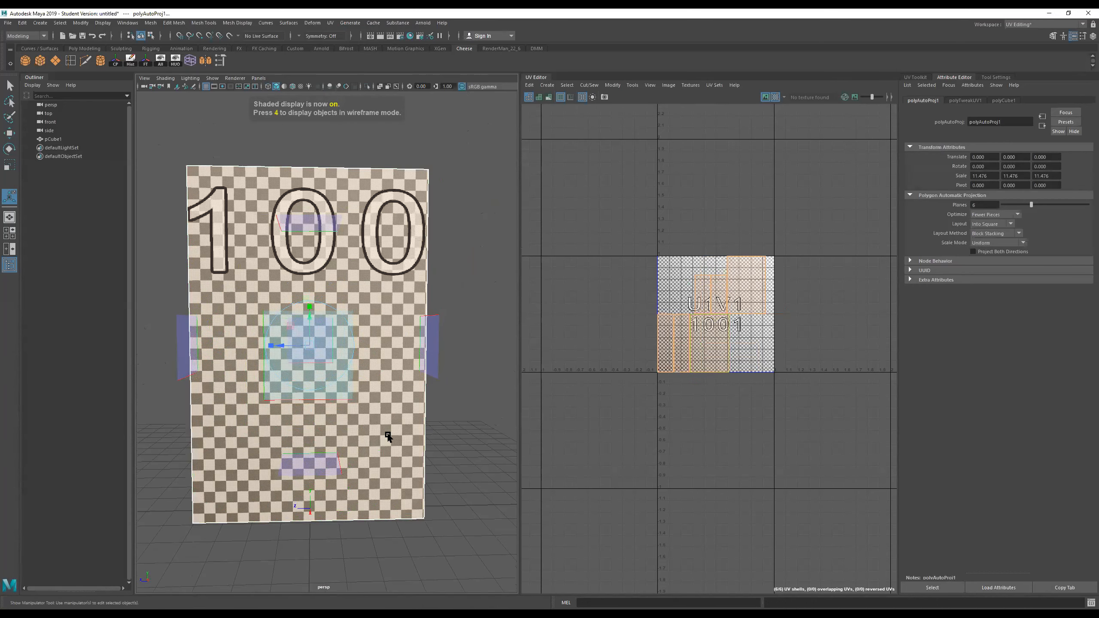
# - Switch the viewport to the four-view layout and enlarge the box in the front view
pyautogui.press('space')
pyautogui.scroll(8, 224, 432)
pyautogui.keyDown('alt'); pyautogui.moveTo(284, 428); pyautogui.dragTo(277, 531, button='middle'); pyautogui.keyUp('alt')
pyautogui.keyDown('alt'); pyautogui.moveTo(277, 531); pyautogui.dragTo(257, 519, button='right'); pyautogui.keyUp('alt')
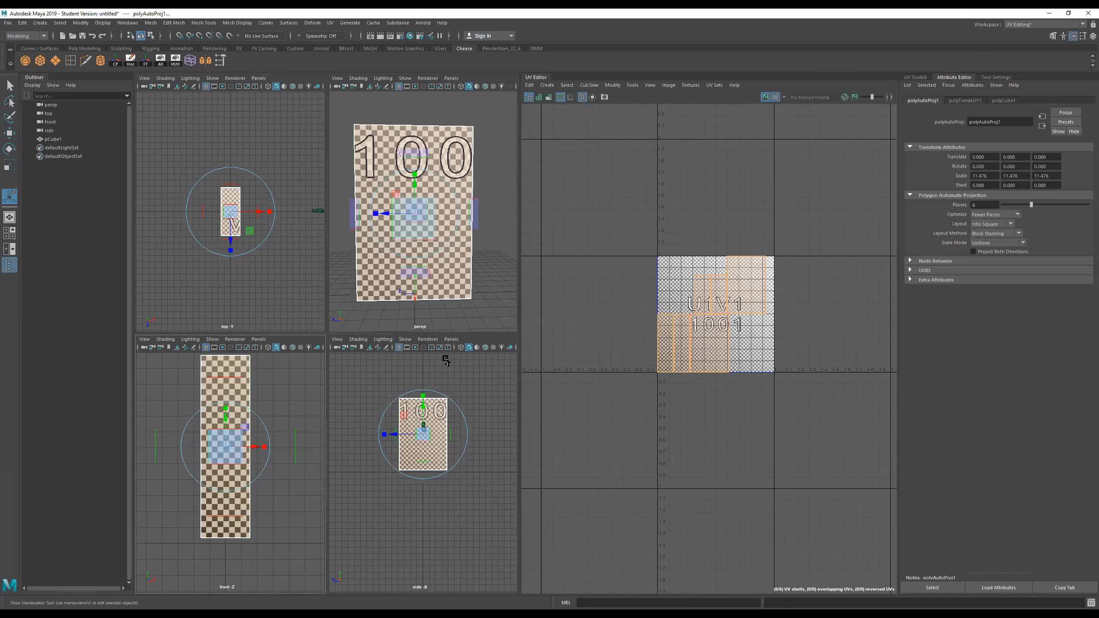
# - Select the narrow face in the front view and the large face in the side view to identify their UV shells
pyautogui.click(236, 380)
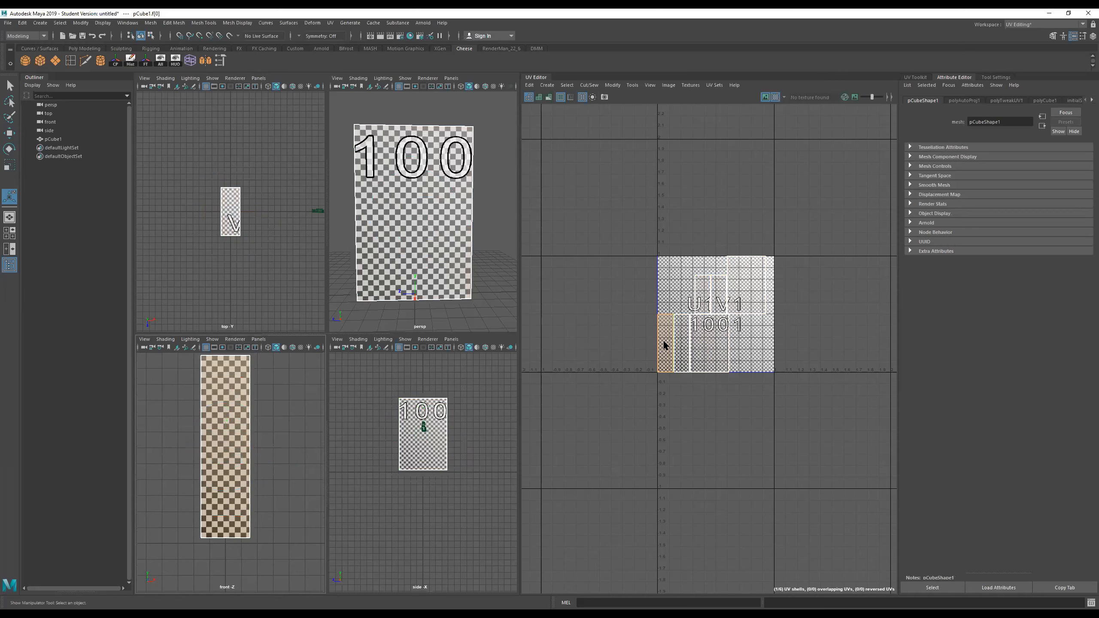
pyautogui.scroll(2, 426, 448)
pyautogui.click(427, 434)
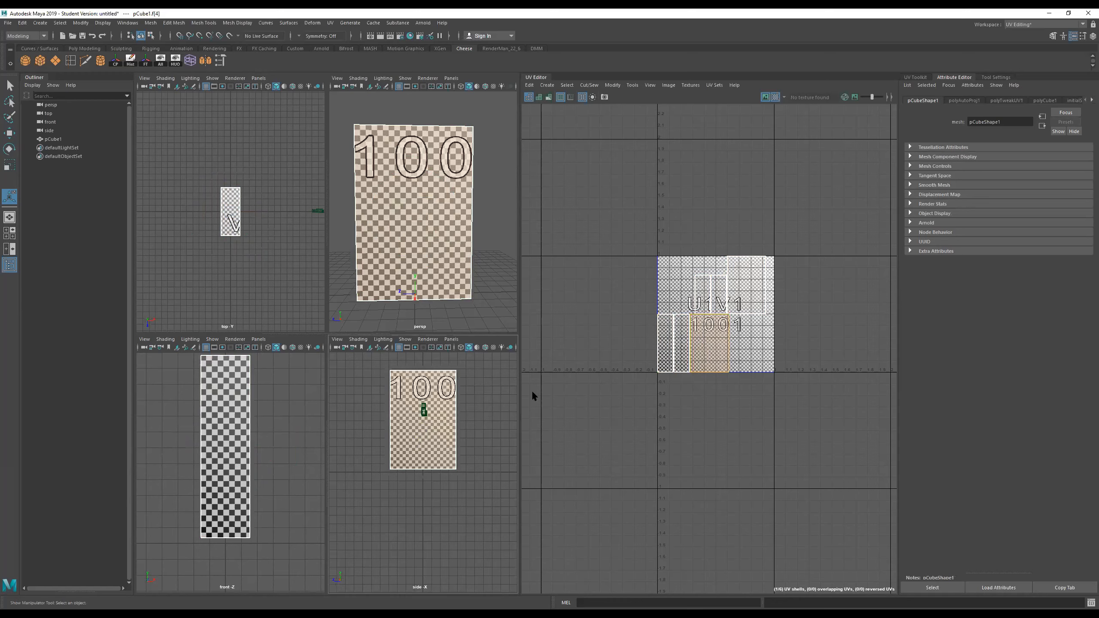
# - Compare the checker numbers on the large face in the side view with its shell in the UV editor
pyautogui.keyDown('alt'); pyautogui.moveTo(500, 415); pyautogui.dragTo(493, 437, button='middle'); pyautogui.keyUp('alt')
pyautogui.scroll(5, 701, 361)
pyautogui.keyDown('alt'); pyautogui.moveTo(722, 400); pyautogui.dragTo(671, 495, button='middle'); pyautogui.keyUp('alt')
pyautogui.scroll(4, 644, 398)
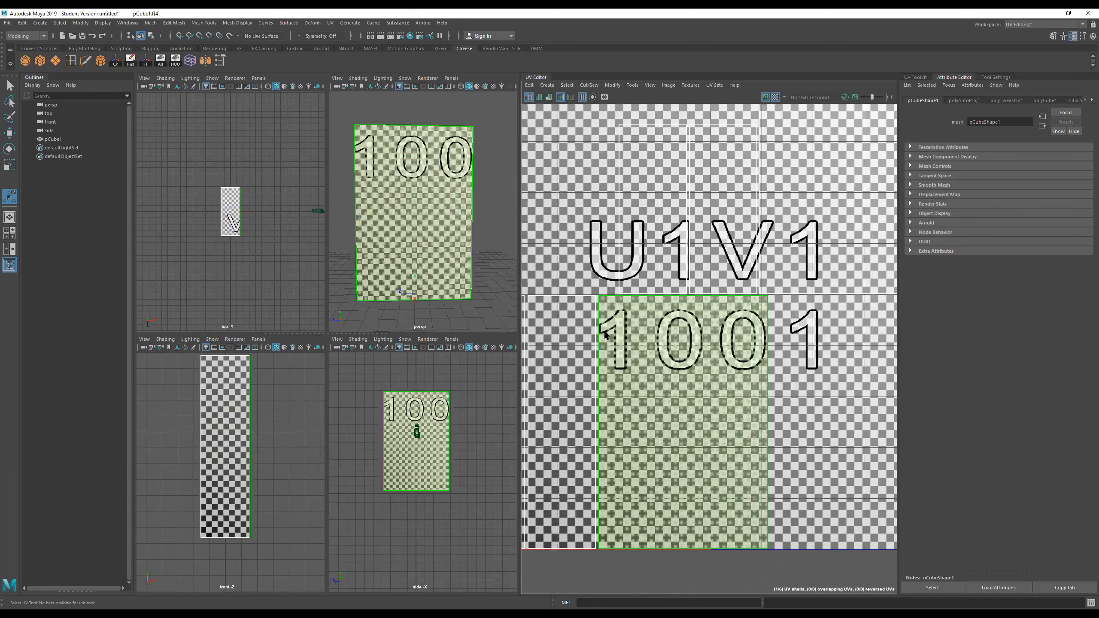
pyautogui.scroll(6, 394, 404)
pyautogui.scroll(-5, 394, 405)
pyautogui.scroll(4, 433, 426)
pyautogui.moveTo(402, 402)
pyautogui.keyDown('alt'); pyautogui.mouseDown(button='middle')
pyautogui.moveTo(431, 432)
pyautogui.moveTo(411, 417)
pyautogui.mouseUp(button='middle'); pyautogui.keyUp('alt')
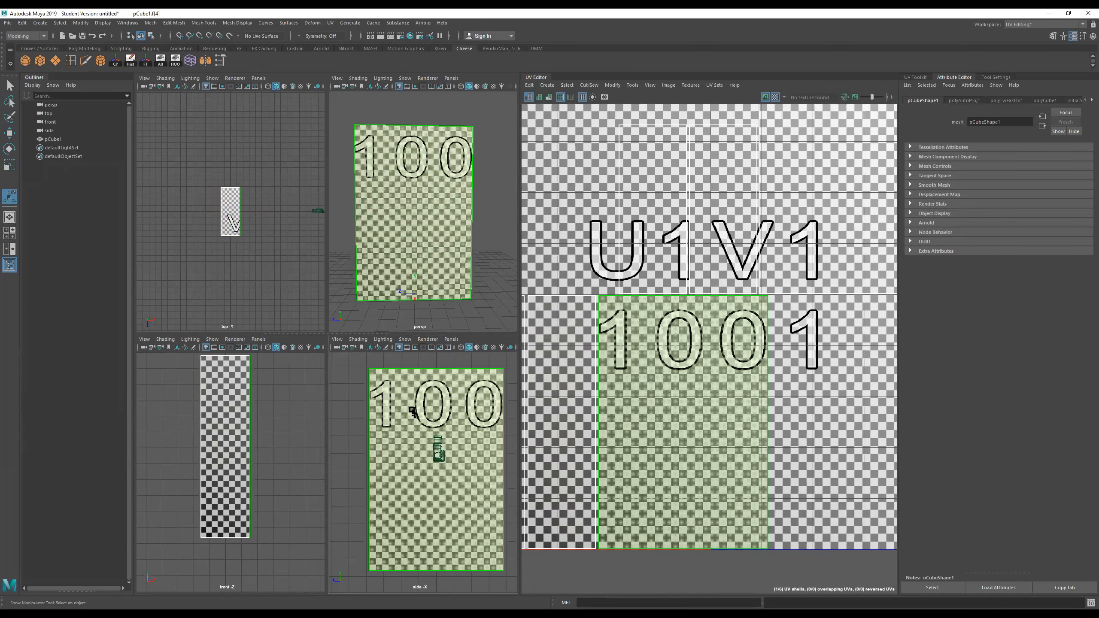
pyautogui.scroll(1, 412, 412)
pyautogui.keyDown('alt'); pyautogui.moveTo(426, 409); pyautogui.dragTo(422, 406, button='middle'); pyautogui.keyUp('alt')
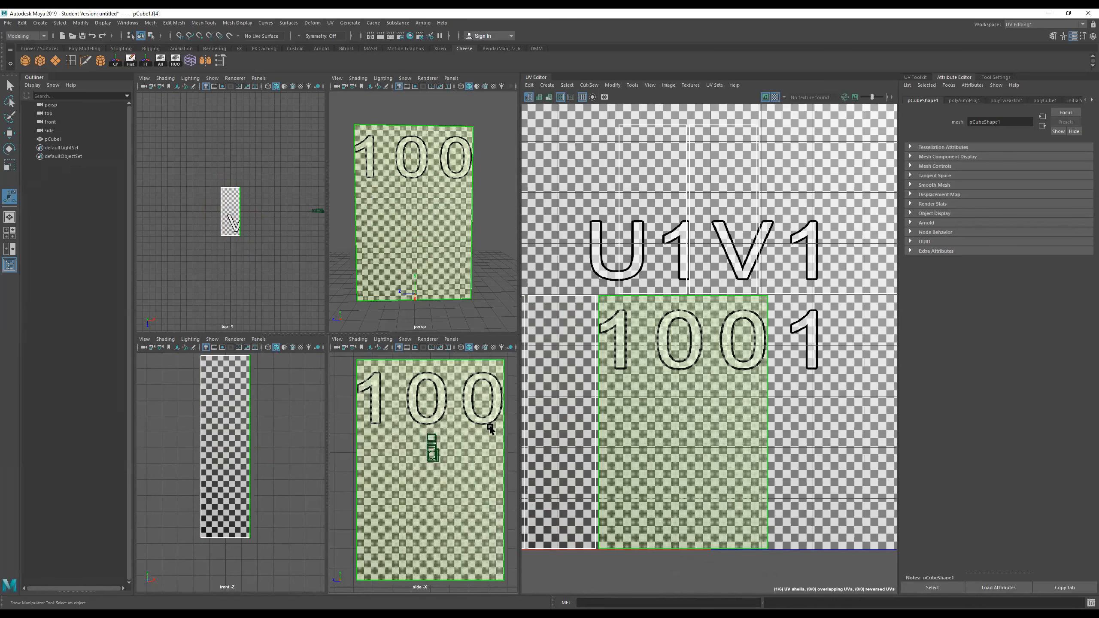
pyautogui.scroll(-5, 433, 411)
pyautogui.scroll(-4, 224, 433)
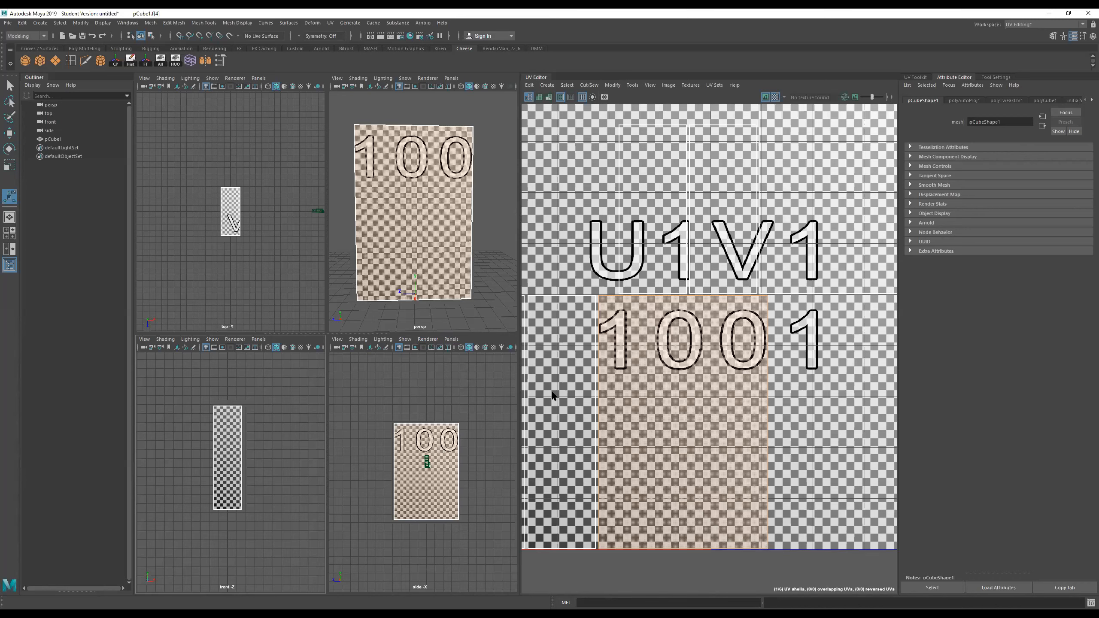
# - Look through the new orthographic view directions available for the side view and clear the face selection
pyautogui.click(451, 339)
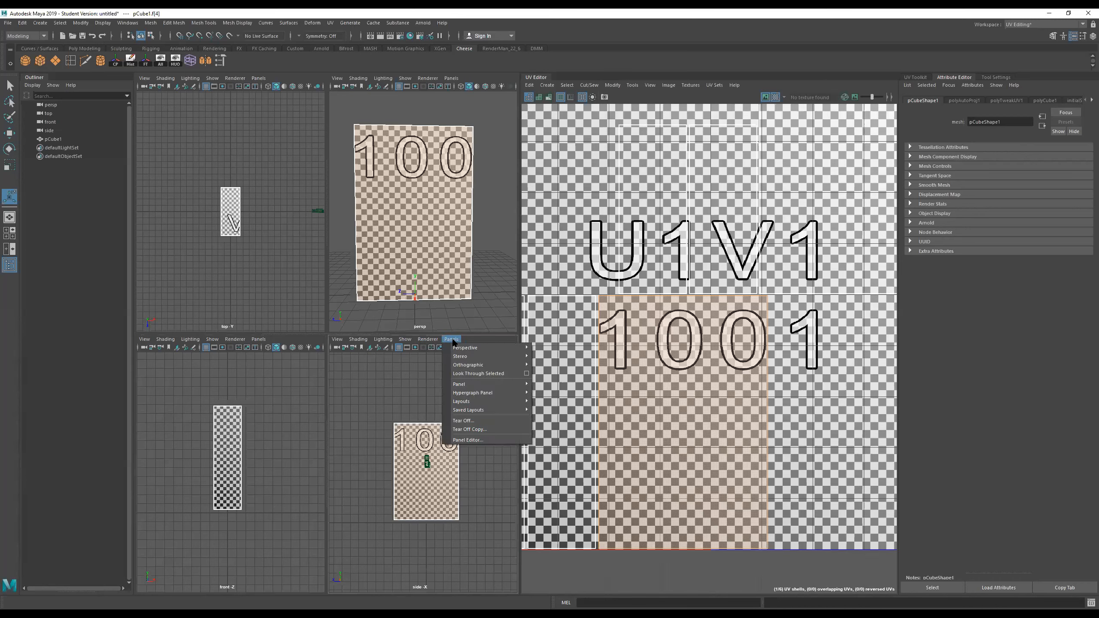
pyautogui.moveTo(521, 368)
pyautogui.moveTo(559, 394)
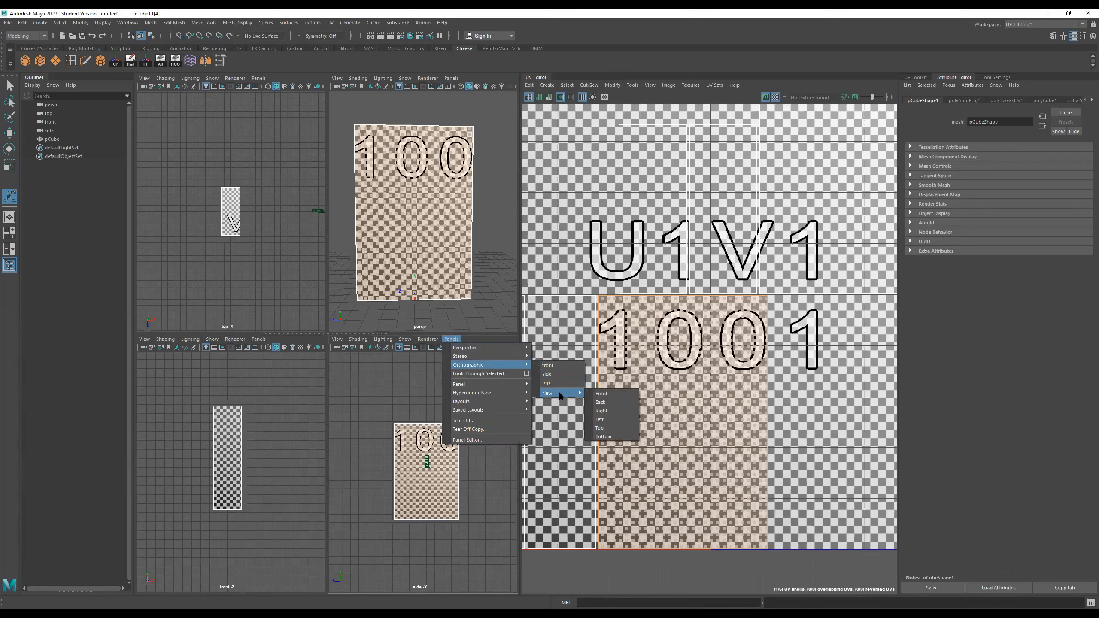
pyautogui.click(392, 377)
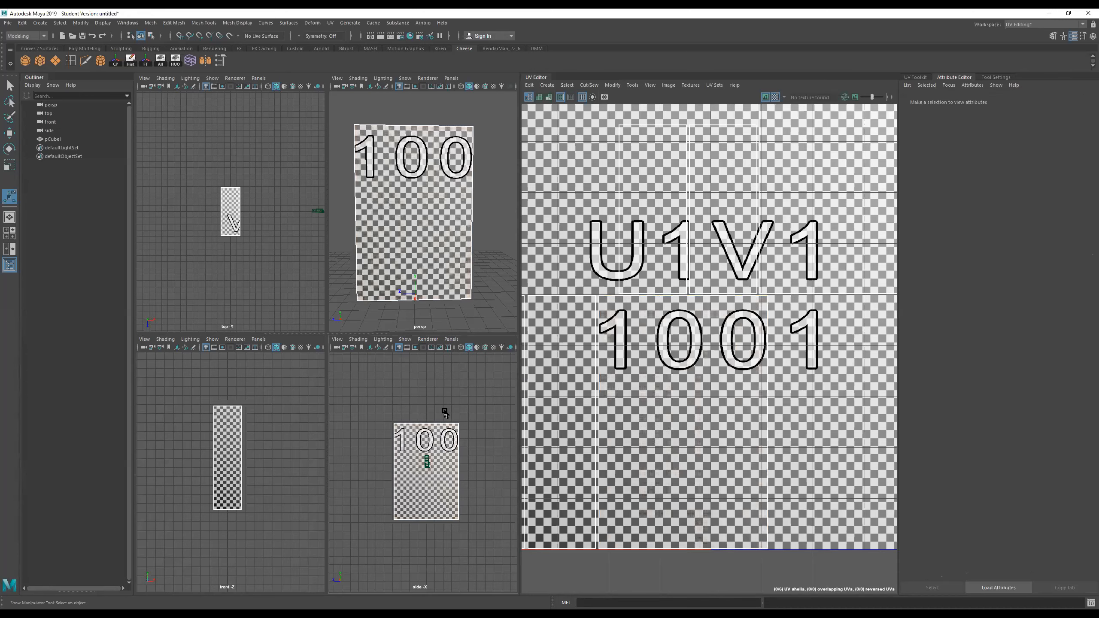
# - Select the box's top face in the top view and inspect its V marking from above in perspective and in the UV editor
pyautogui.click(229, 215)
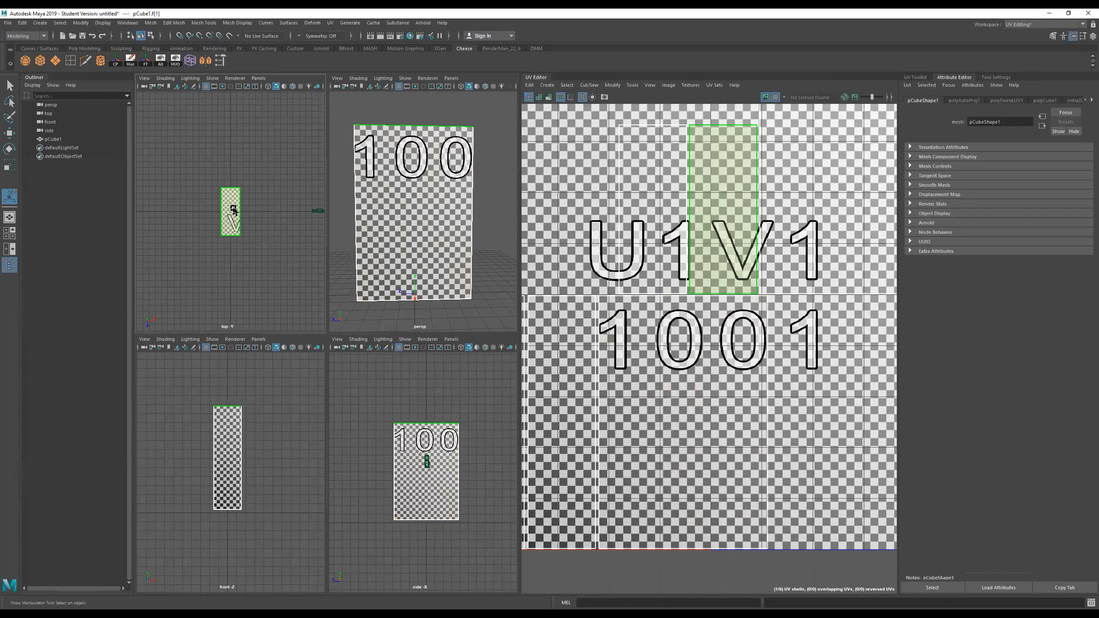
pyautogui.scroll(-5, 583, 285)
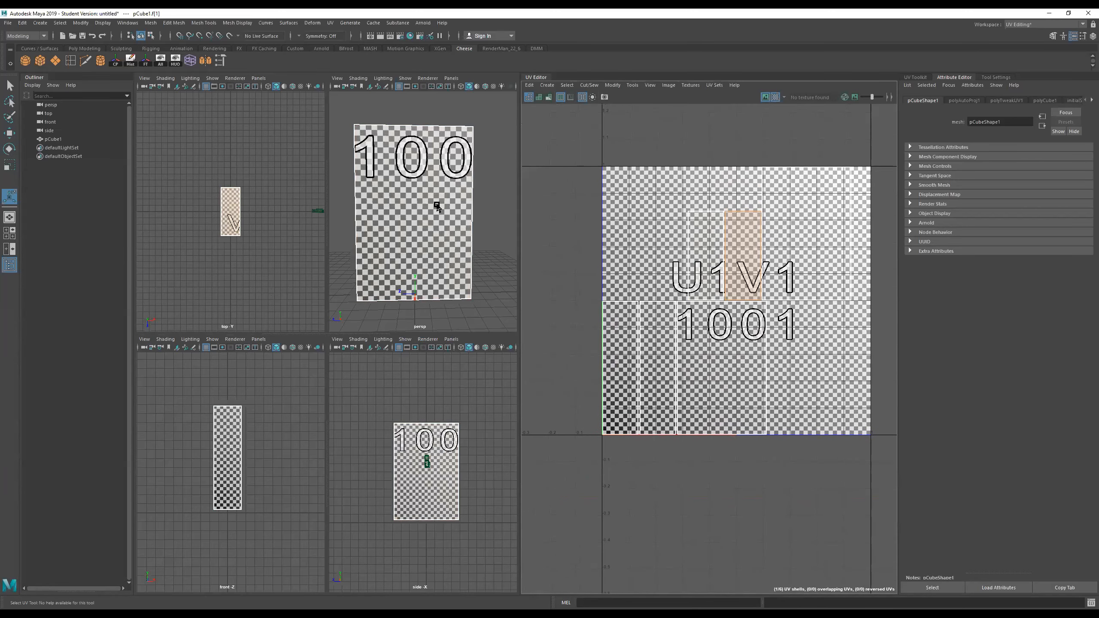
pyautogui.keyDown('alt'); pyautogui.moveTo(442, 204); pyautogui.dragTo(441, 254); pyautogui.keyUp('alt')
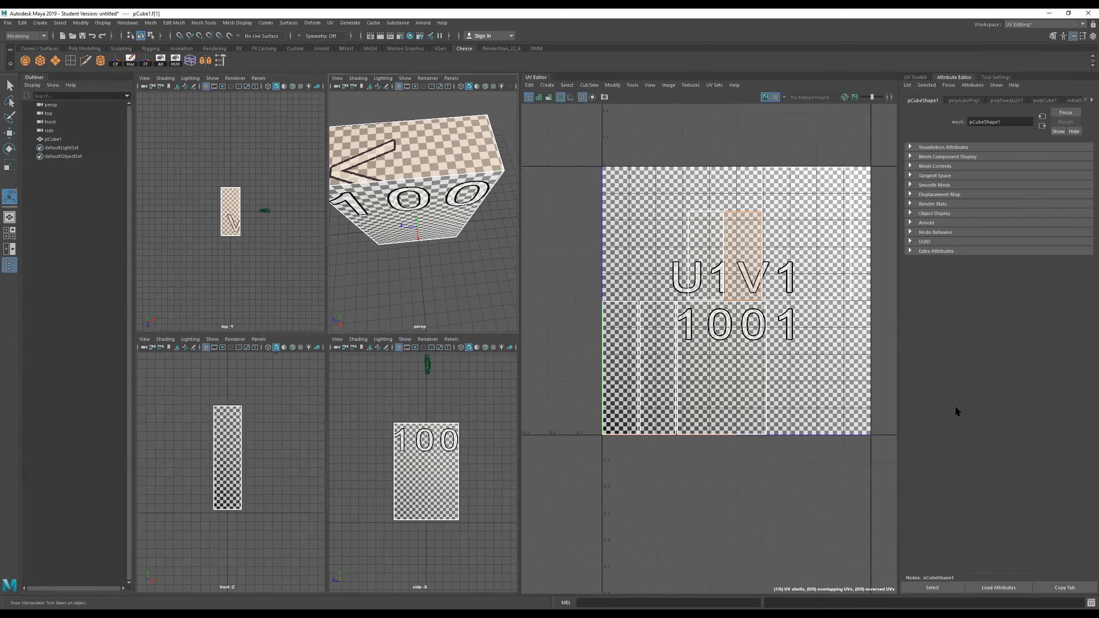
pyautogui.keyDown('alt'); pyautogui.moveTo(407, 289); pyautogui.dragTo(498, 292); pyautogui.keyUp('alt')
pyautogui.scroll(3, 770, 256)
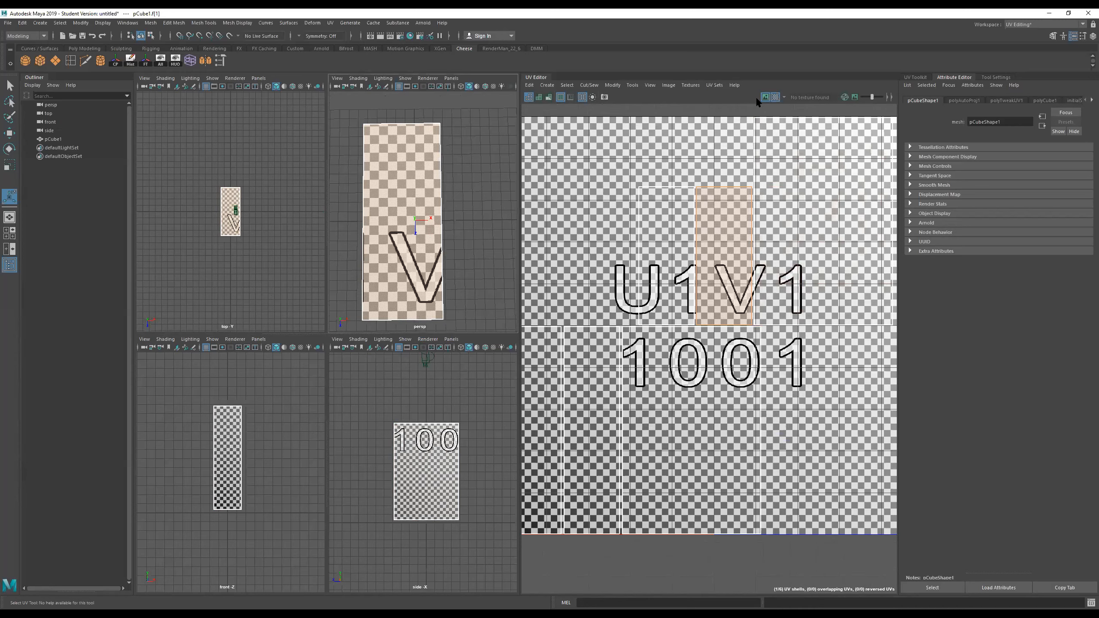
# - Hide the checker image in the UV editor and display it again
pyautogui.click(764, 97)
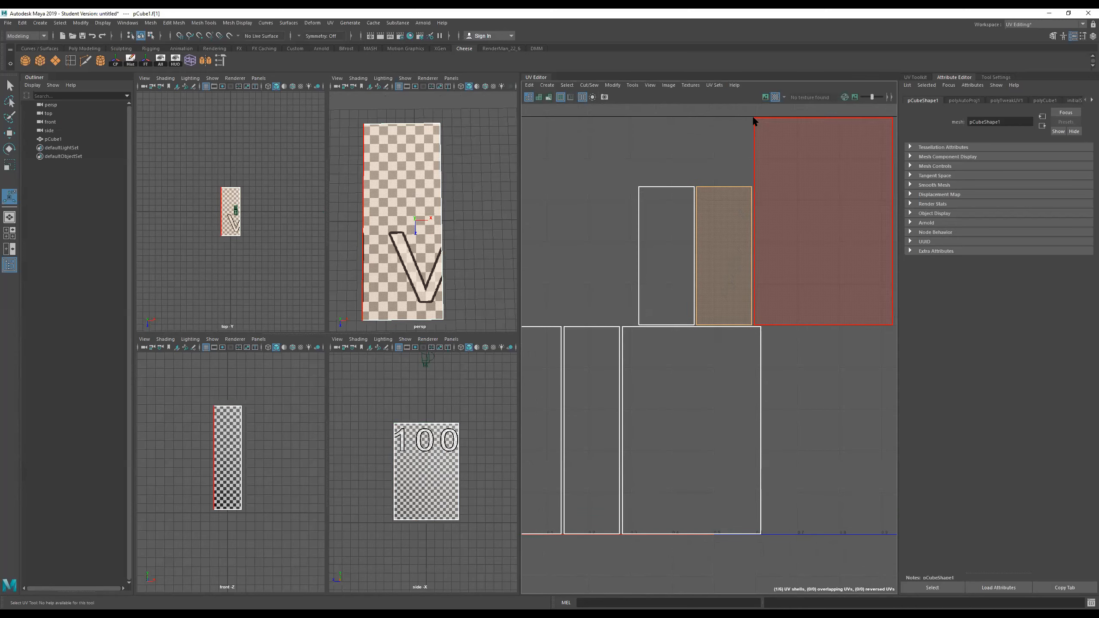
pyautogui.click(765, 96)
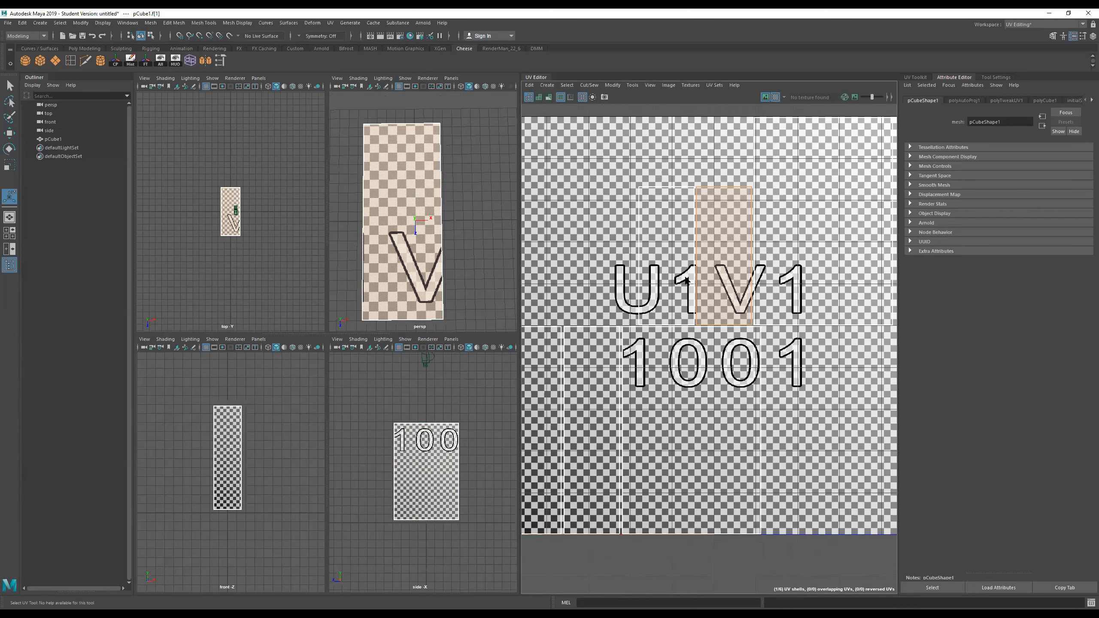
pyautogui.scroll(-3, 691, 312)
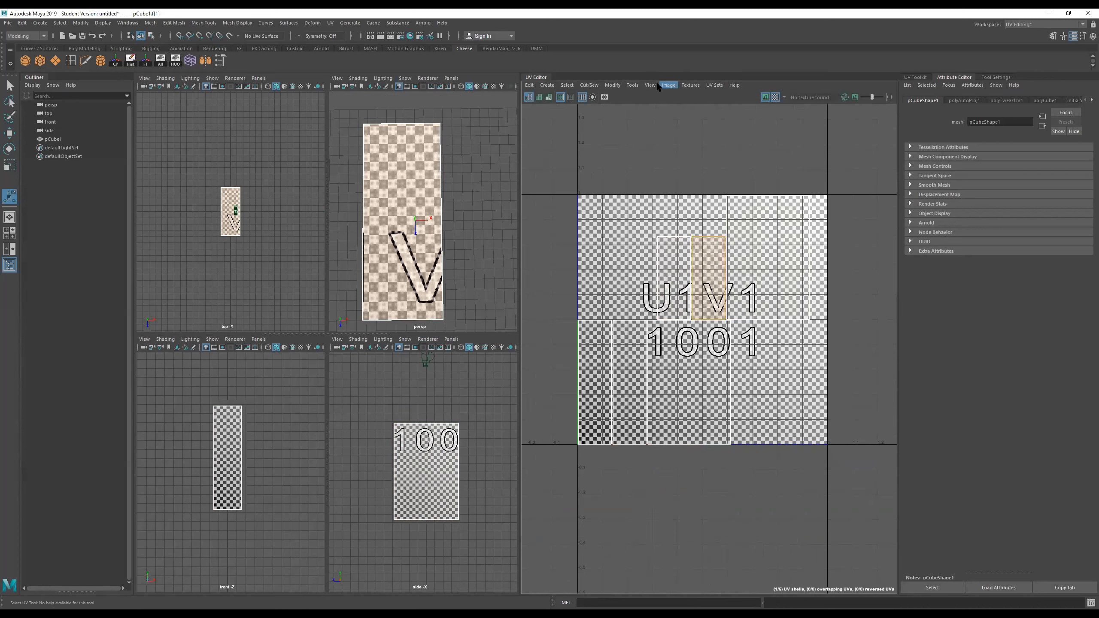
# - Dim the checker image behind the shells in the UV editor
pyautogui.click(667, 85)
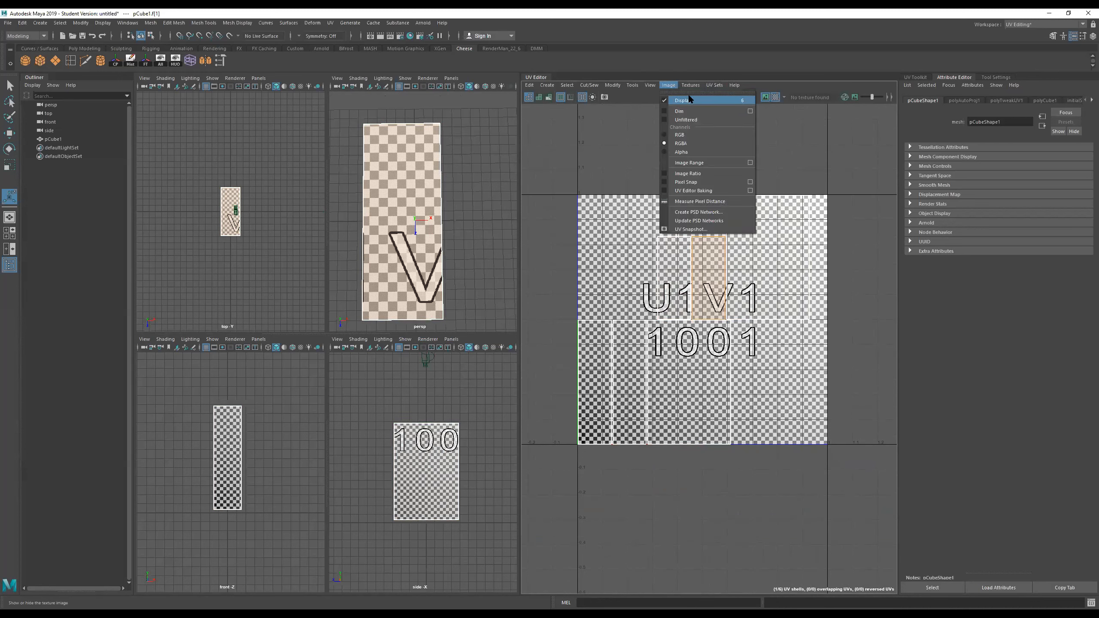
pyautogui.click(632, 85)
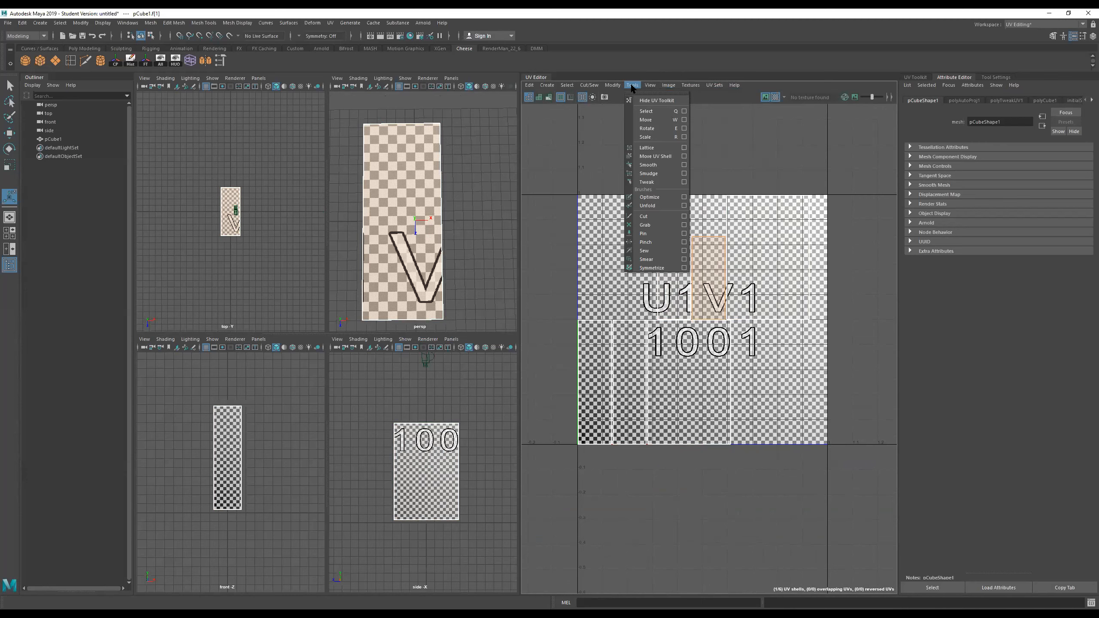
pyautogui.click(774, 98)
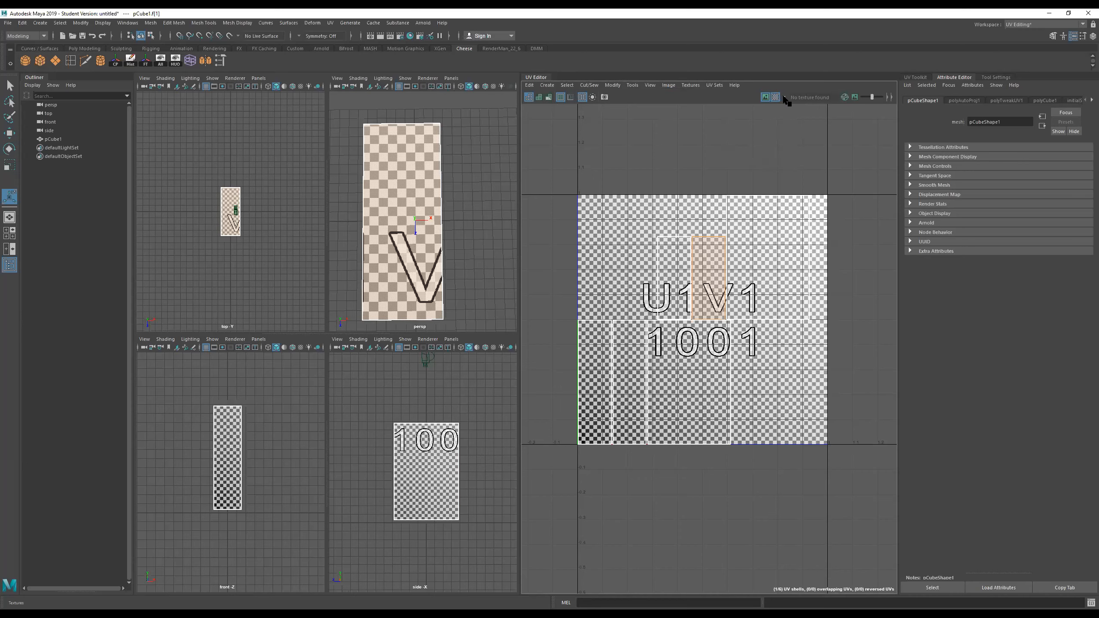
pyautogui.click(668, 85)
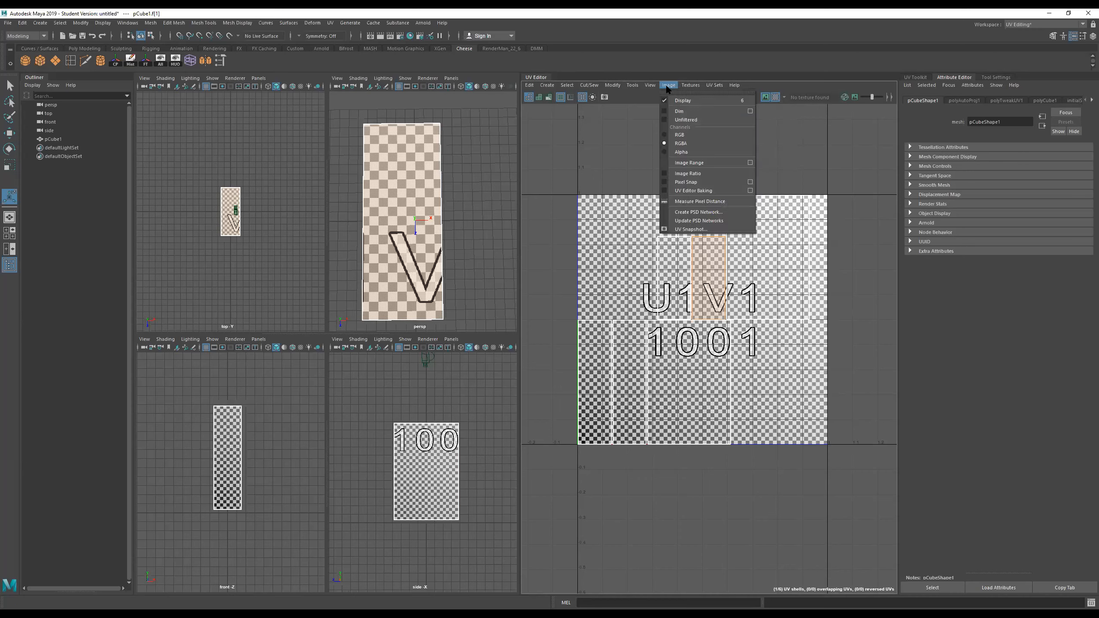
pyautogui.click(677, 112)
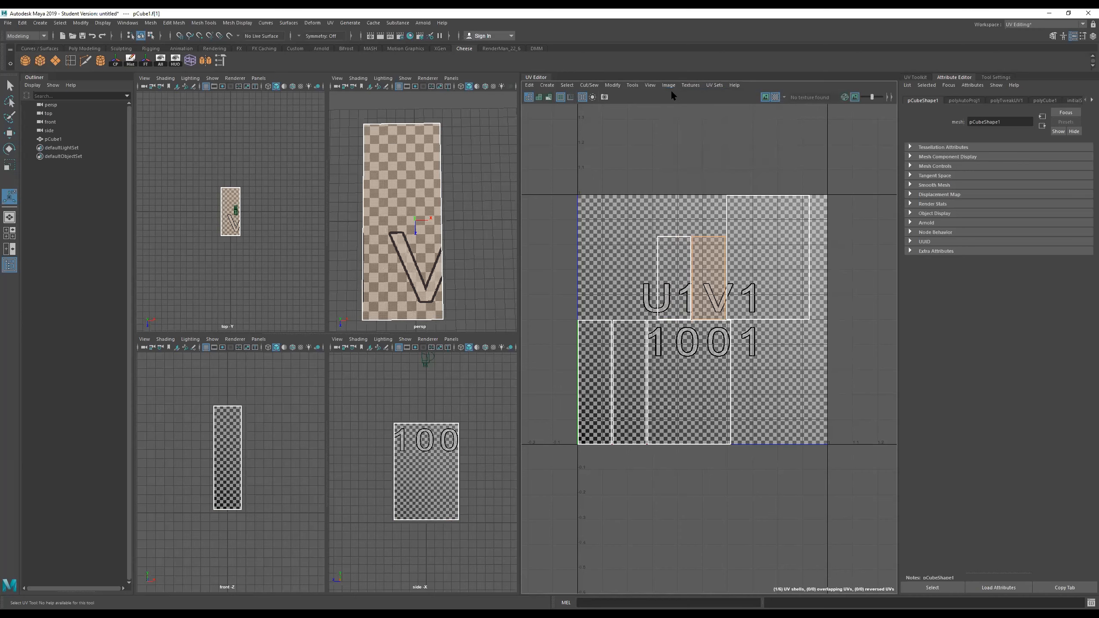
pyautogui.click(668, 85)
pyautogui.click(678, 111)
pyautogui.click(668, 85)
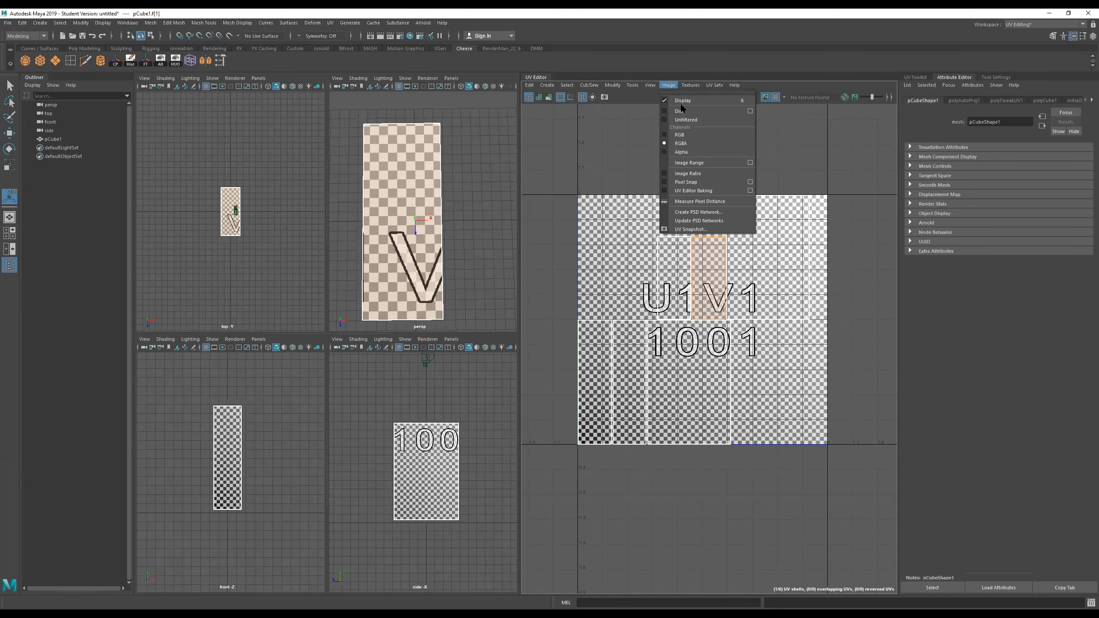
pyautogui.click(682, 111)
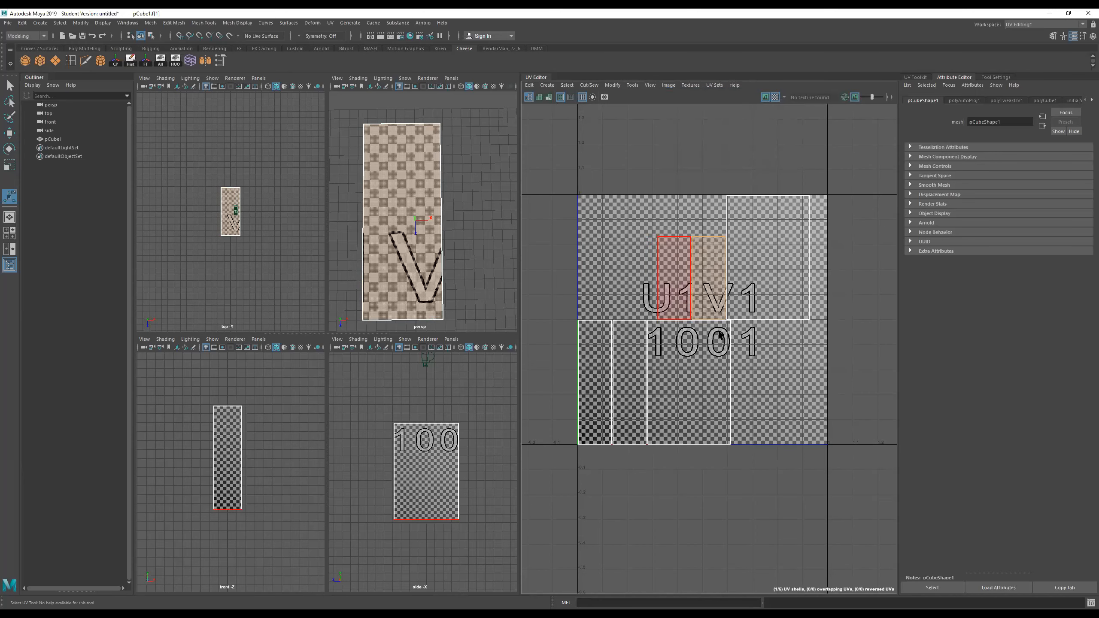
# - Select the top-face shell and both large-face shells one by one in the UV editor to match them with the box faces
pyautogui.scroll(1, 752, 245)
pyautogui.click(714, 303)
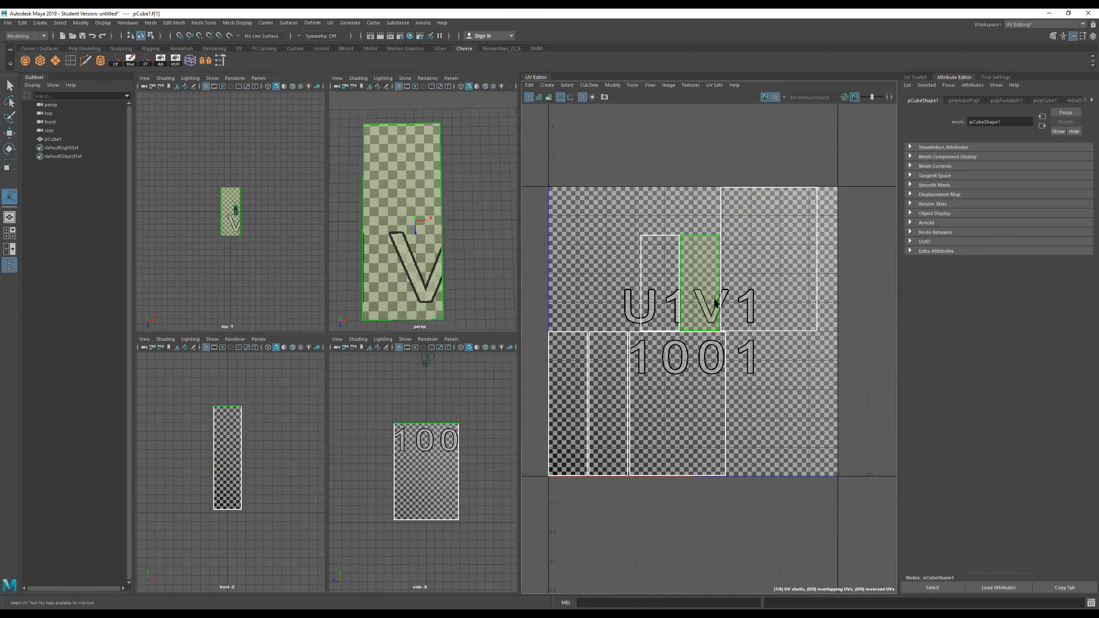
pyautogui.keyDown('alt'); pyautogui.moveTo(342, 220); pyautogui.dragTo(446, 234); pyautogui.keyUp('alt')
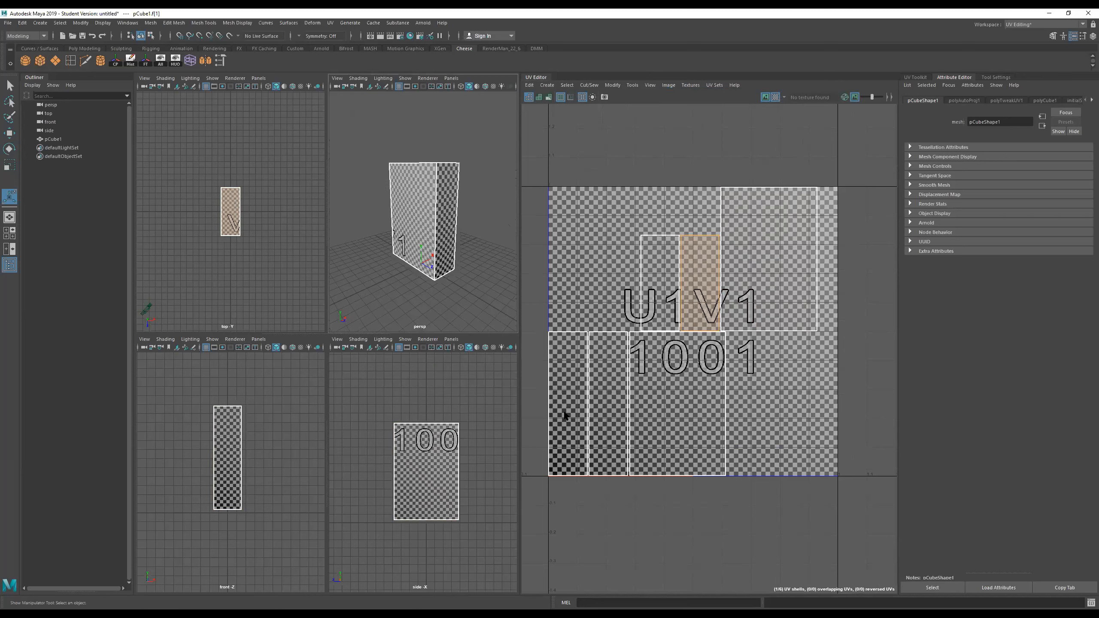
pyautogui.keyDown('alt'); pyautogui.moveTo(722, 328); pyautogui.dragTo(734, 311, button='middle'); pyautogui.keyUp('alt')
pyautogui.click(786, 285)
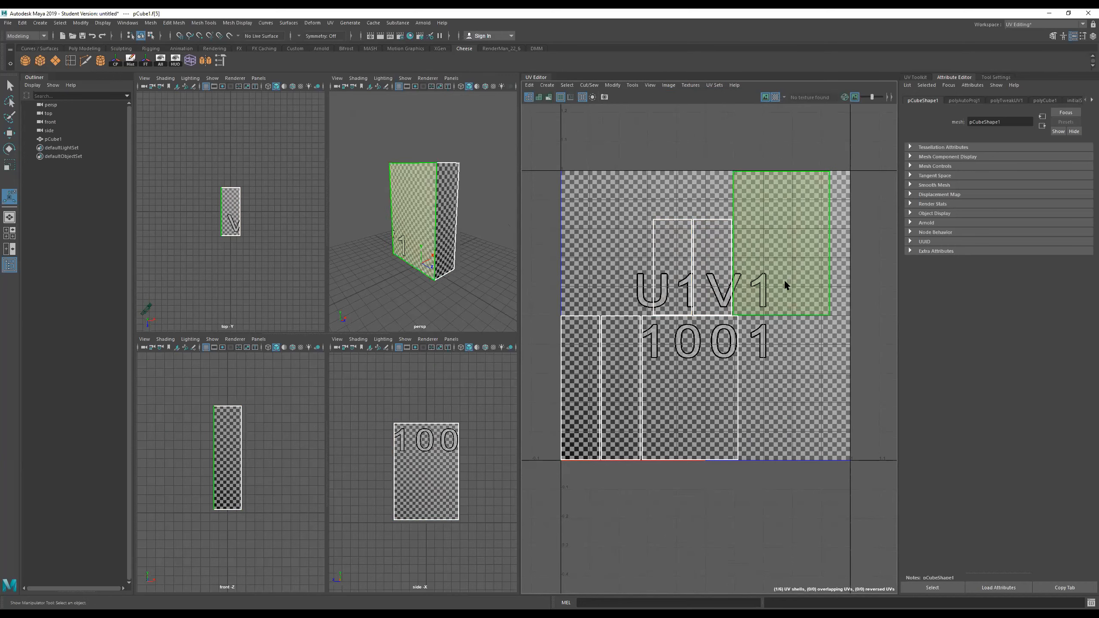
pyautogui.click(706, 351)
pyautogui.keyDown('alt'); pyautogui.moveTo(500, 241); pyautogui.dragTo(495, 223); pyautogui.keyUp('alt')
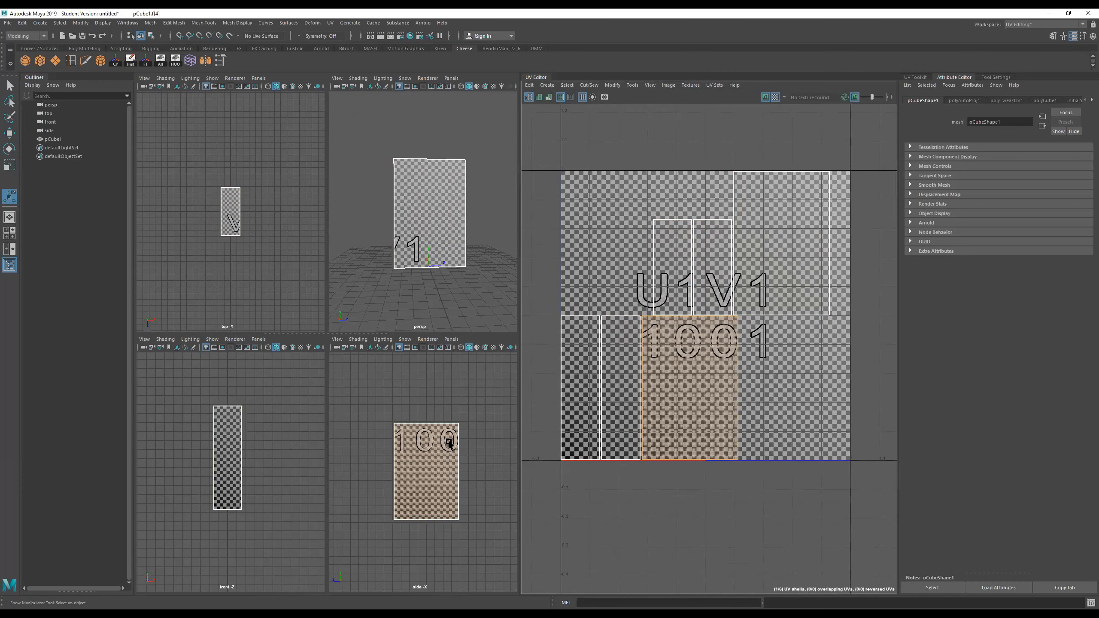
# - Enlarge the side view to compare the large face with its UV shell, and return to the four-view layout
pyautogui.keyDown('alt'); pyautogui.moveTo(448, 442); pyautogui.dragTo(445, 418, button='middle'); pyautogui.keyUp('alt')
pyautogui.press('space')
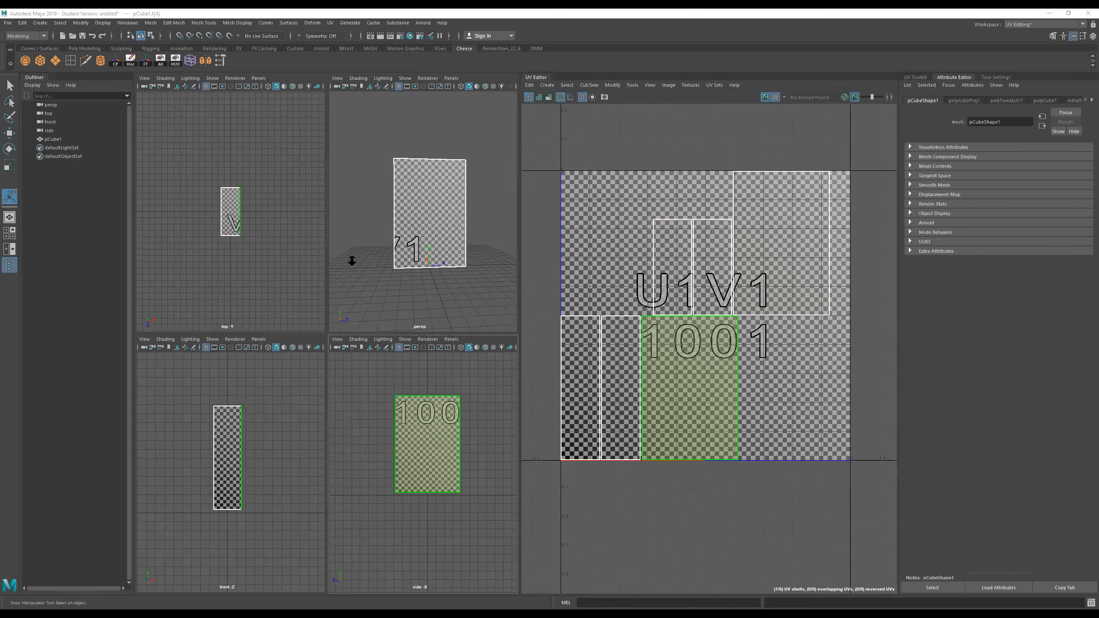
pyautogui.keyDown('alt'); pyautogui.moveTo(351, 260); pyautogui.dragTo(432, 265, button='right'); pyautogui.keyUp('alt')
pyautogui.keyDown('alt'); pyautogui.moveTo(432, 264); pyautogui.dragTo(426, 276, button='middle'); pyautogui.keyUp('alt')
pyautogui.keyDown('alt'); pyautogui.moveTo(665, 336); pyautogui.dragTo(666, 305, button='middle'); pyautogui.keyUp('alt')
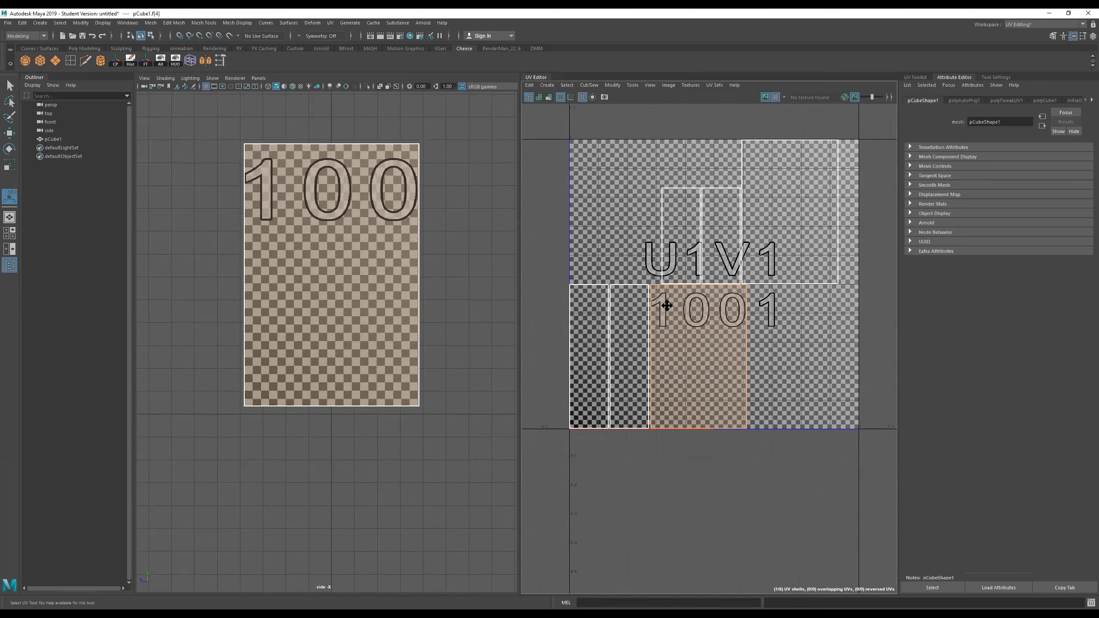
pyautogui.keyDown('alt'); pyautogui.moveTo(382, 301); pyautogui.dragTo(376, 360, button='middle'); pyautogui.keyUp('alt')
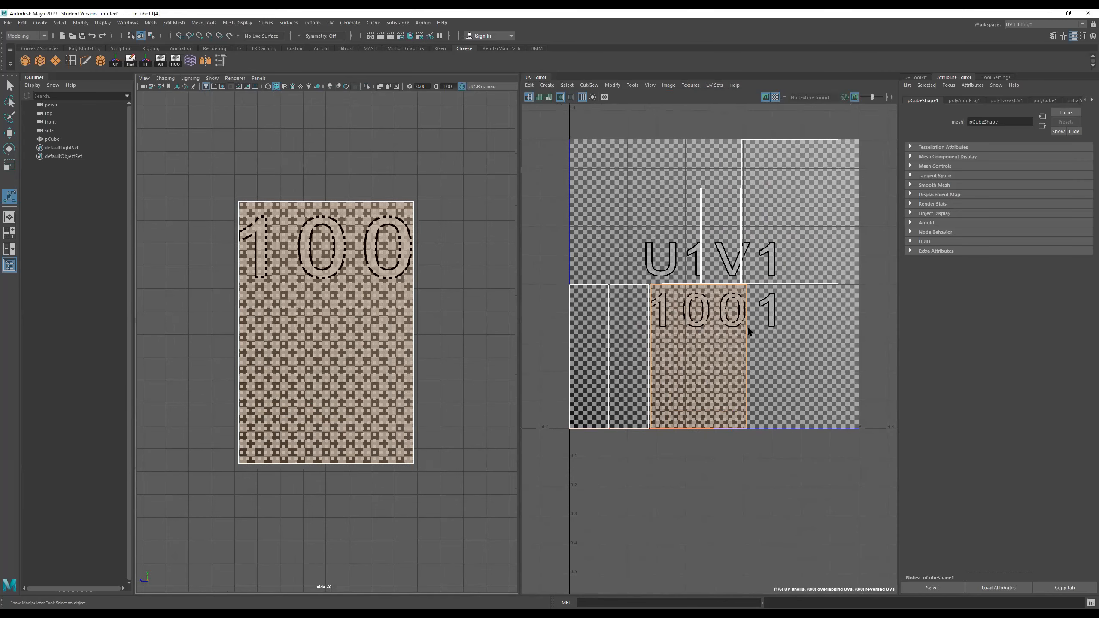
pyautogui.keyDown('alt'); pyautogui.moveTo(741, 349); pyautogui.dragTo(711, 413, button='middle'); pyautogui.keyUp('alt')
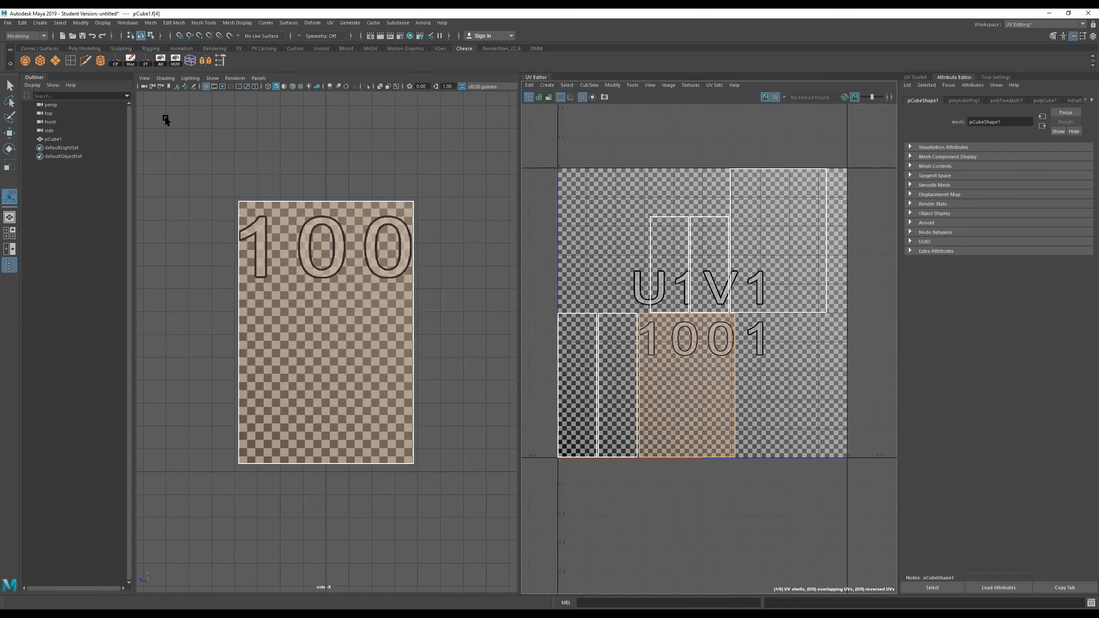
pyautogui.press('space')
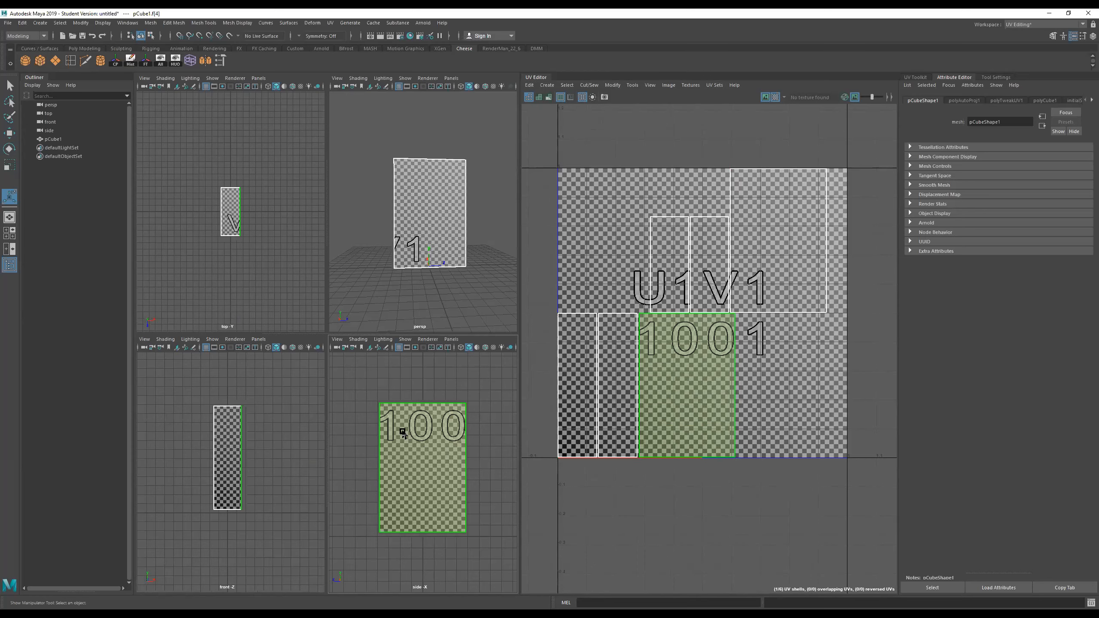
# - In the single perspective view, move the large face's UV shell vertically in the UV editor and bring it back to its place
pyautogui.press('space')
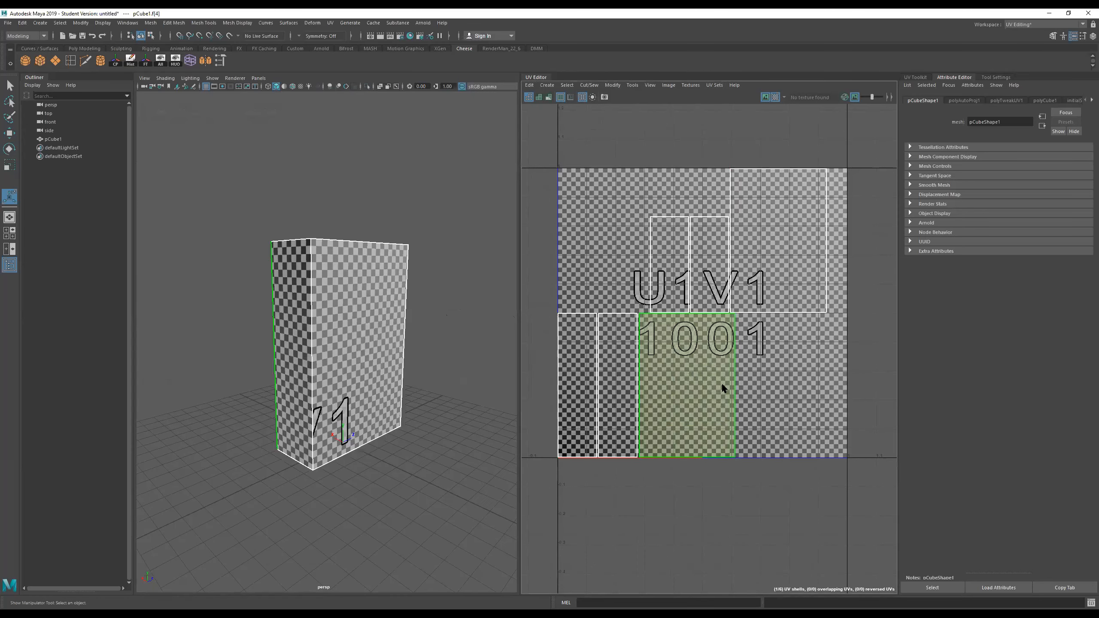
pyautogui.keyDown('alt'); pyautogui.moveTo(699, 389); pyautogui.dragTo(659, 378, button='middle'); pyautogui.keyUp('alt')
pyautogui.keyDown('alt'); pyautogui.moveTo(315, 422); pyautogui.dragTo(461, 424); pyautogui.keyUp('alt')
pyautogui.press('w')
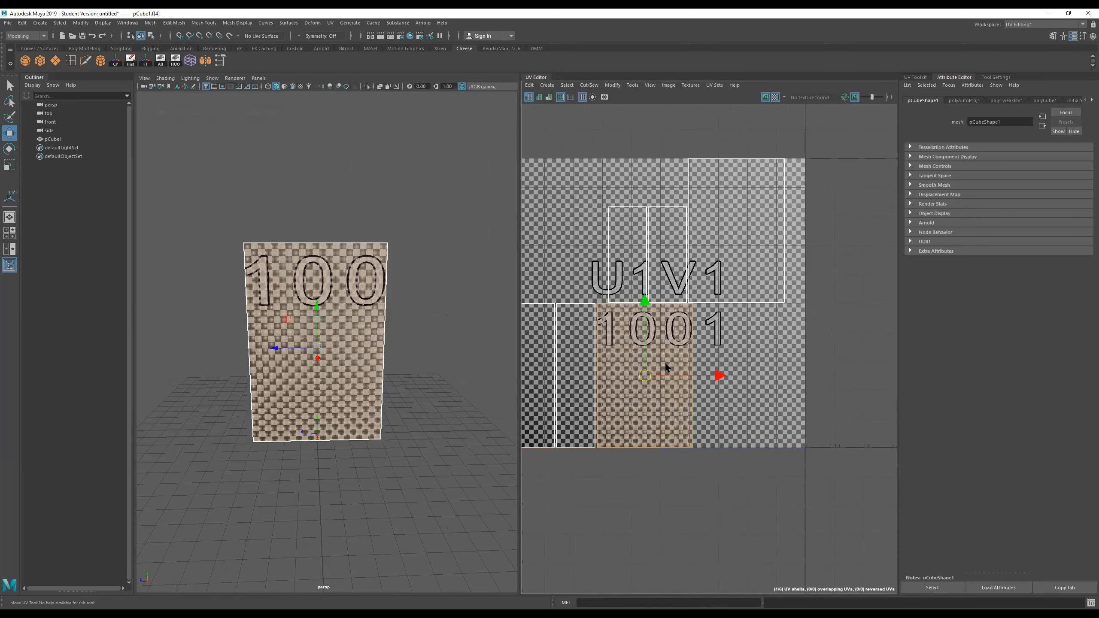
pyautogui.moveTo(645, 303); pyautogui.dragTo(624, 212)
pyautogui.moveTo(626, 214); pyautogui.dragTo(625, 309)
# - Try pulling the large face outward along X, undo the move, and nudge its UV shell slightly upward
pyautogui.keyDown('alt'); pyautogui.moveTo(348, 336); pyautogui.dragTo(432, 381); pyautogui.keyUp('alt')
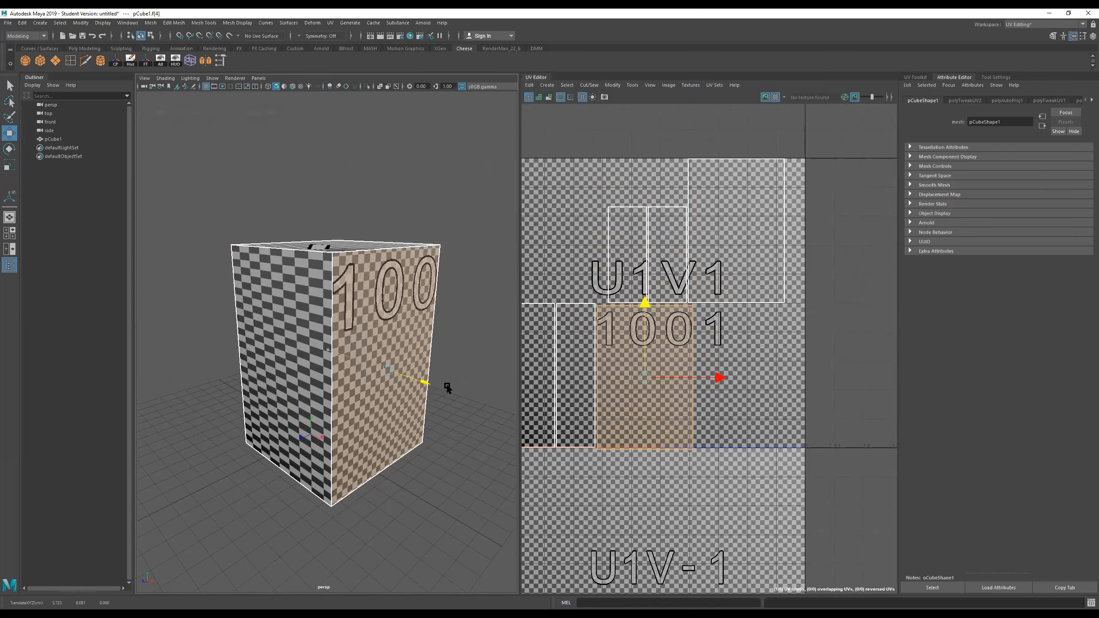
pyautogui.hotkey('ctrl', 'z')
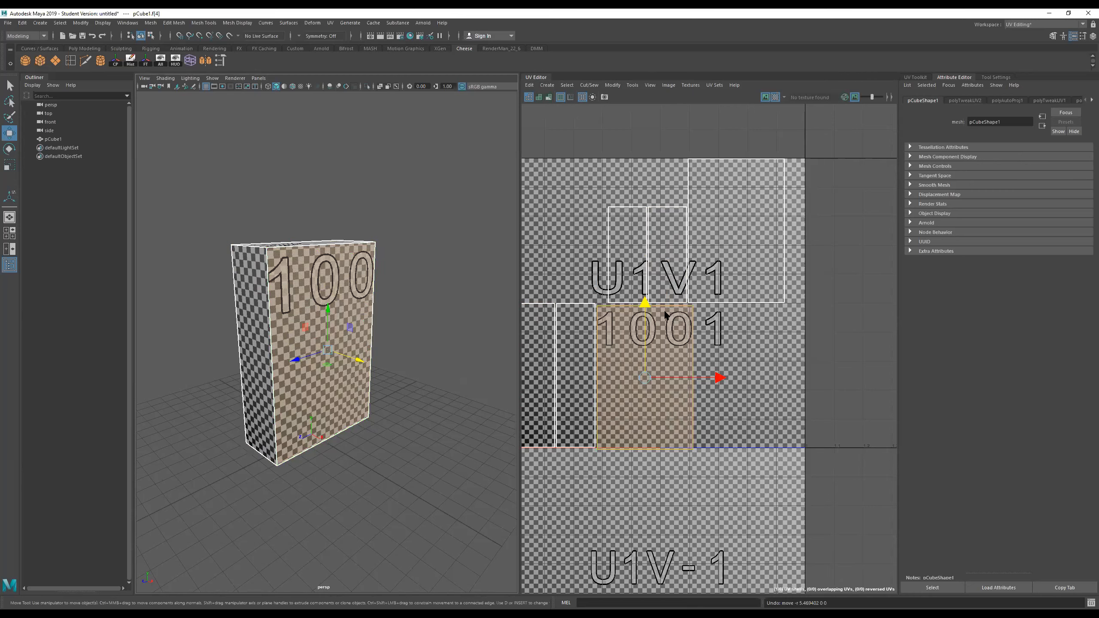
pyautogui.moveTo(644, 302); pyautogui.dragTo(643, 300)
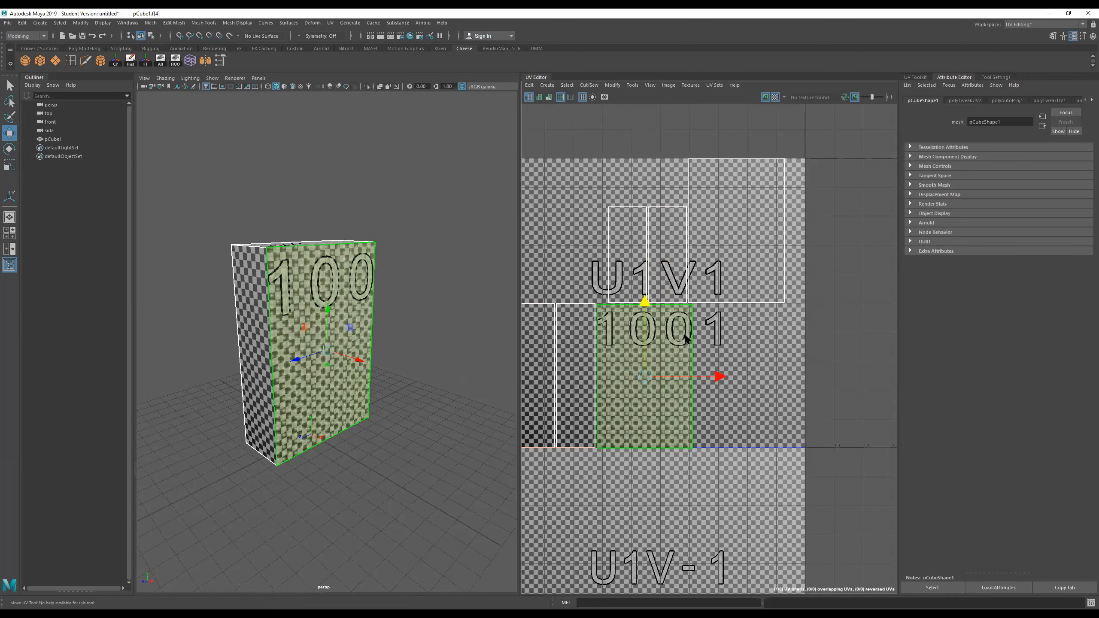
# - Move the selected large face's UV shell horizontally toward the right edge of the UV tile and view that face head-on
pyautogui.keyDown('alt'); pyautogui.moveTo(700, 334); pyautogui.dragTo(762, 348, button='middle'); pyautogui.keyUp('alt')
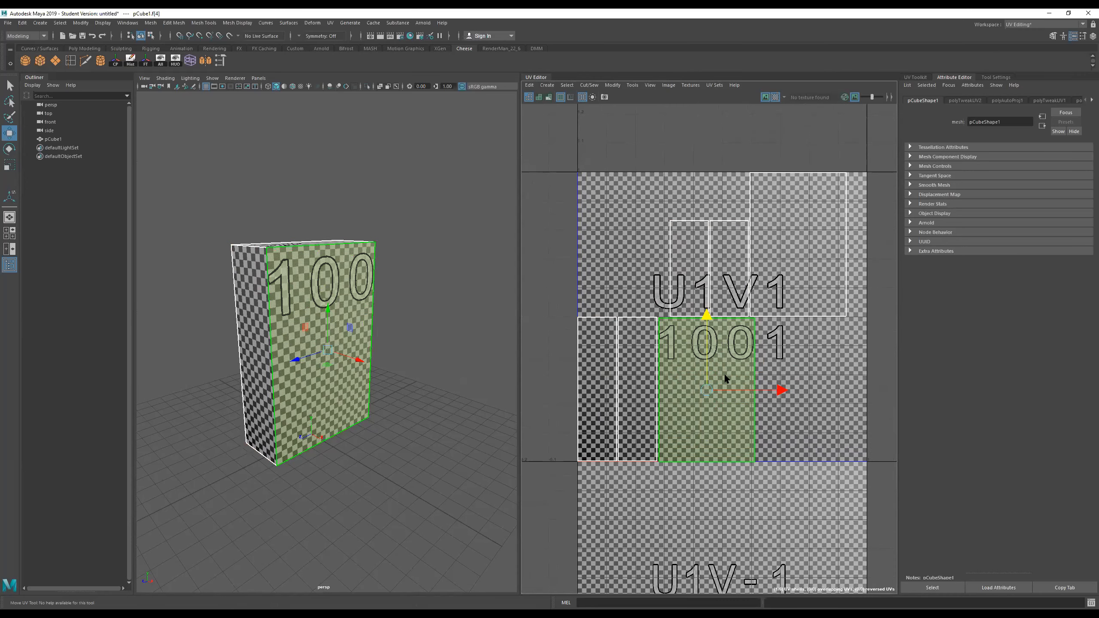
pyautogui.moveTo(742, 388); pyautogui.dragTo(842, 366)
pyautogui.keyDown('alt'); pyautogui.moveTo(709, 270); pyautogui.dragTo(680, 273, button='middle'); pyautogui.keyUp('alt')
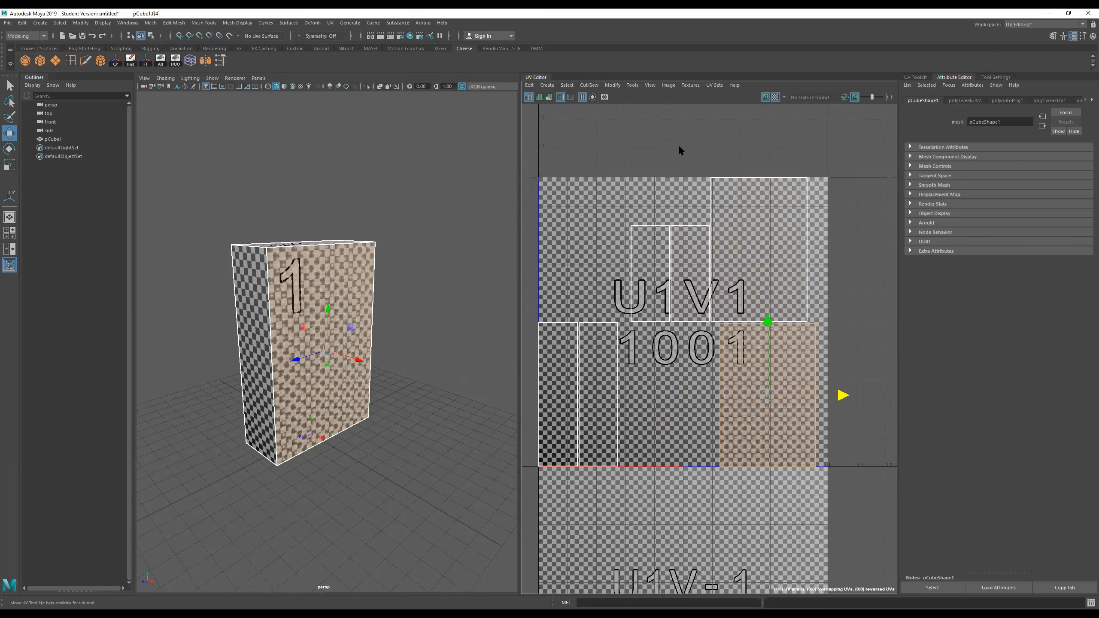
pyautogui.keyDown('alt'); pyautogui.moveTo(704, 319); pyautogui.dragTo(725, 265, button='middle'); pyautogui.keyUp('alt')
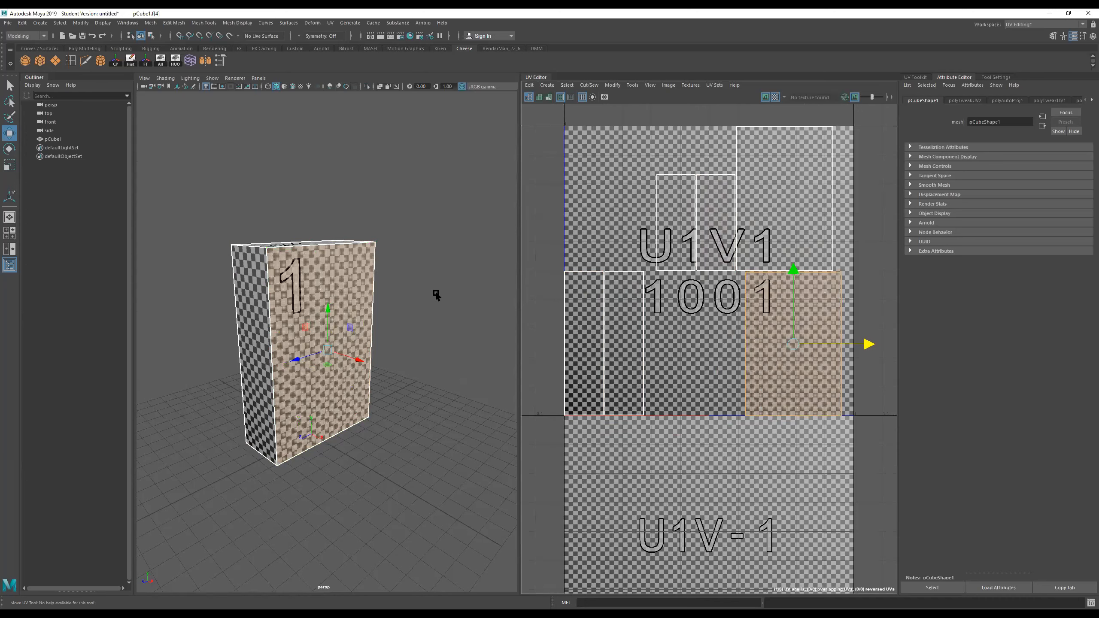
pyautogui.keyDown('alt'); pyautogui.moveTo(346, 307); pyautogui.dragTo(373, 314); pyautogui.keyUp('alt')
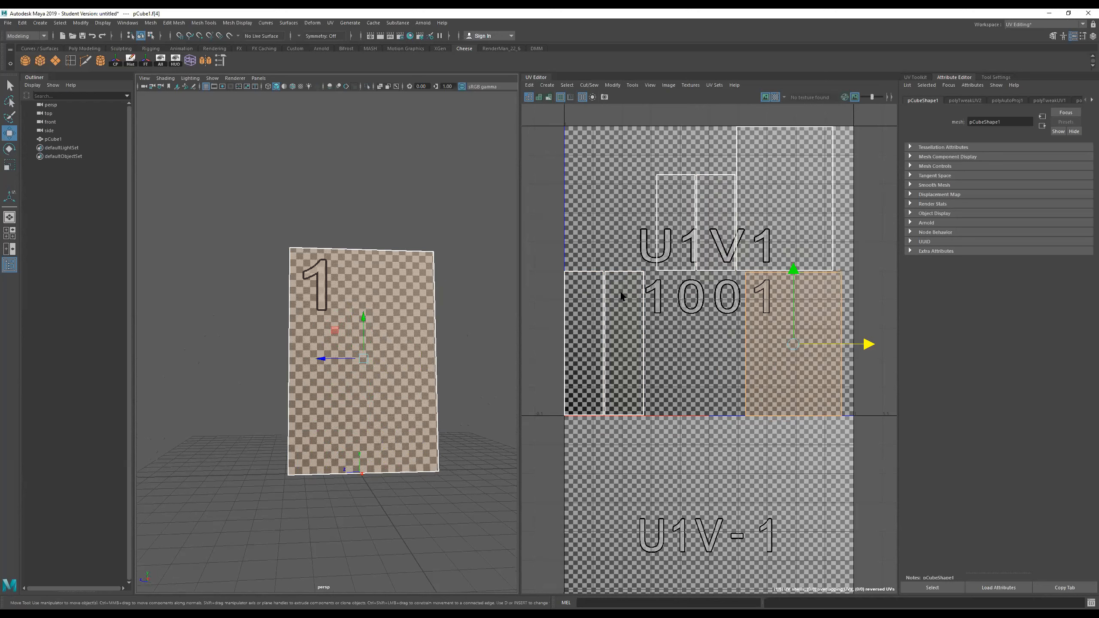
# - Select the bottom face's UV shell and shift it slightly left and down, away from the neighbouring small shell
pyautogui.click(676, 256)
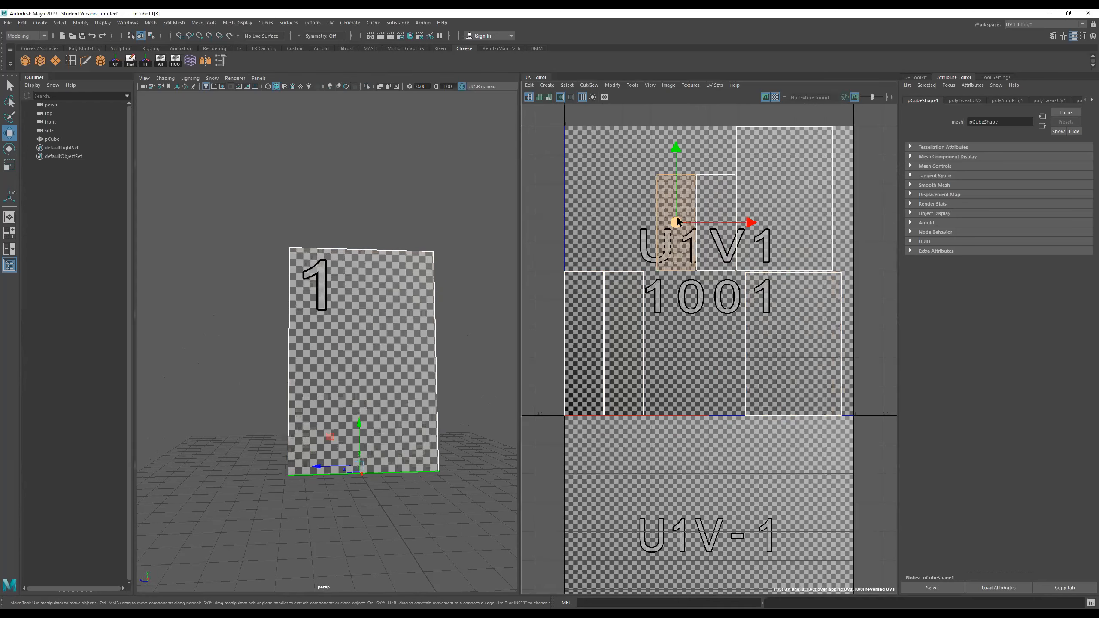
pyautogui.moveTo(676, 222); pyautogui.dragTo(657, 232)
pyautogui.moveTo(656, 157); pyautogui.dragTo(656, 172)
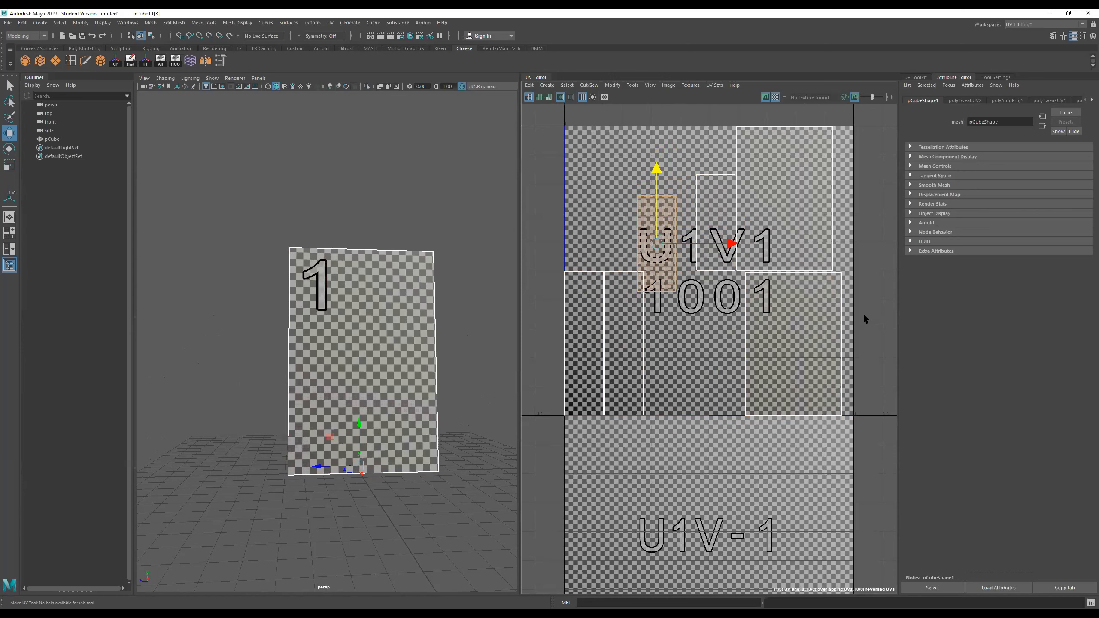
pyautogui.keyDown('alt'); pyautogui.moveTo(373, 336); pyautogui.dragTo(549, 301); pyautogui.keyUp('alt')
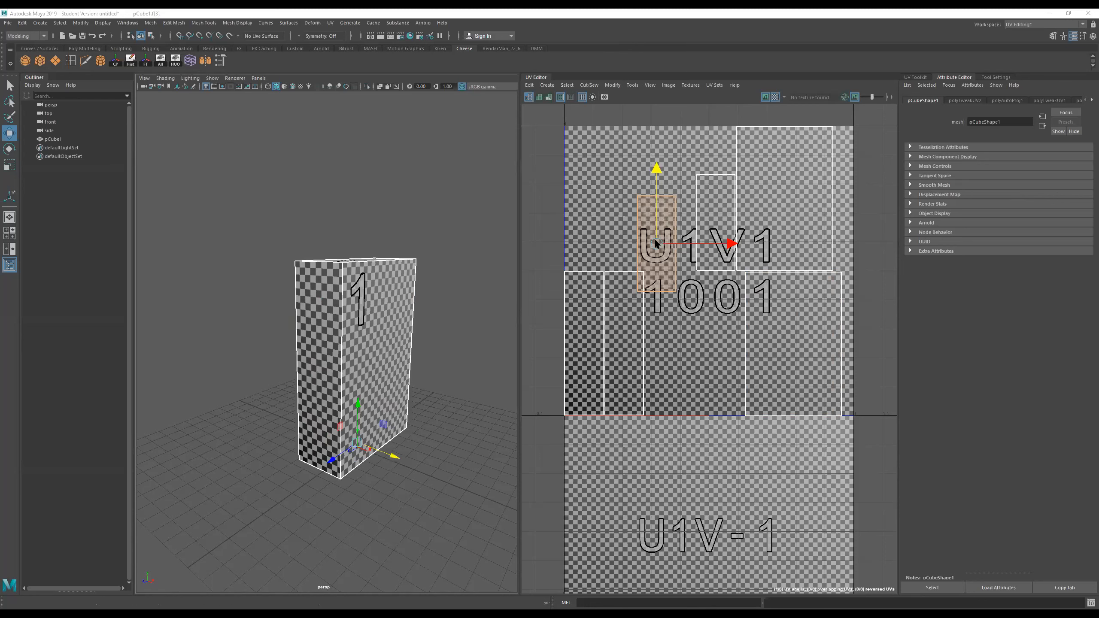
pyautogui.moveTo(657, 245); pyautogui.dragTo(656, 235)
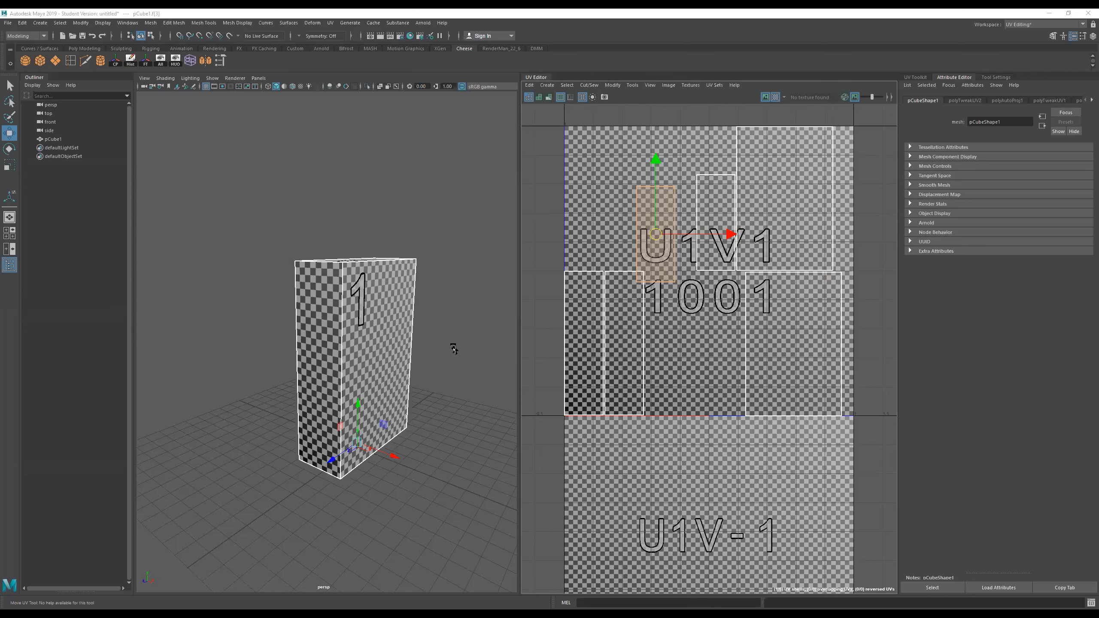
# - Inspect the box from several sides, select the opposite large face to locate its UV shell, and clear the selection
pyautogui.keyDown('alt'); pyautogui.moveTo(452, 348); pyautogui.dragTo(425, 349); pyautogui.keyUp('alt')
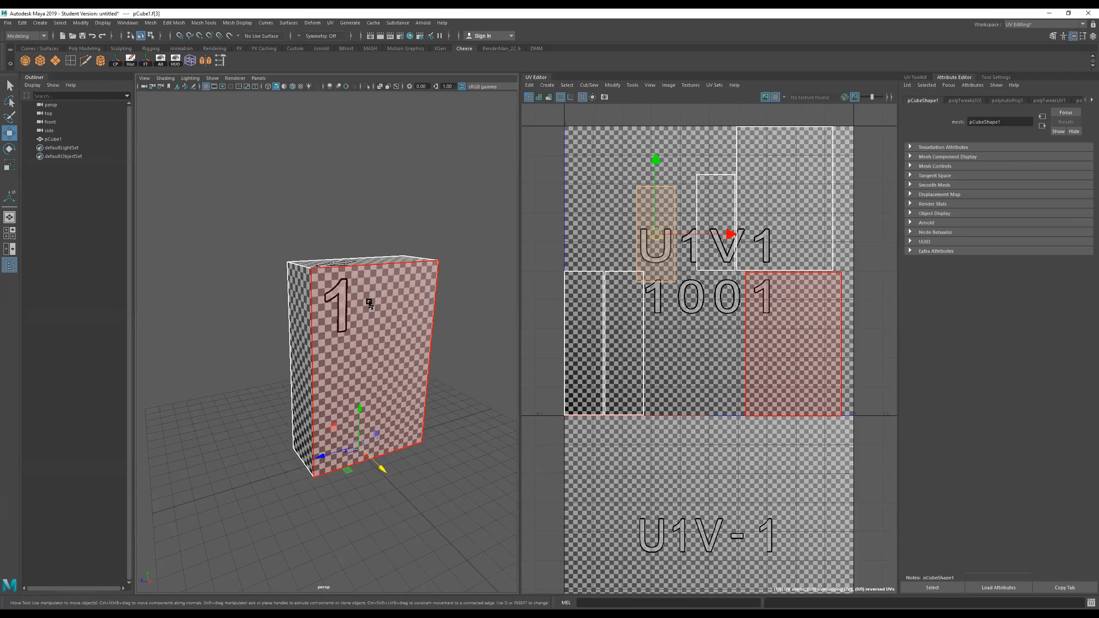
pyautogui.keyDown('alt'); pyautogui.moveTo(312, 356); pyautogui.dragTo(422, 339); pyautogui.keyUp('alt')
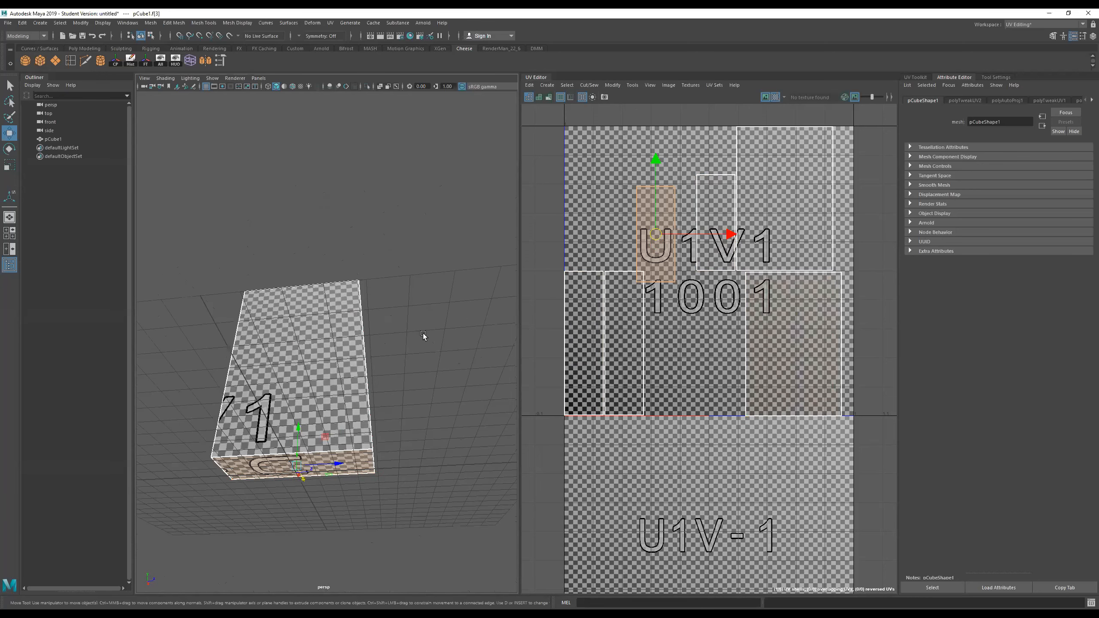
pyautogui.click(335, 367)
pyautogui.keyDown('alt'); pyautogui.moveTo(307, 360); pyautogui.dragTo(531, 388); pyautogui.keyUp('alt')
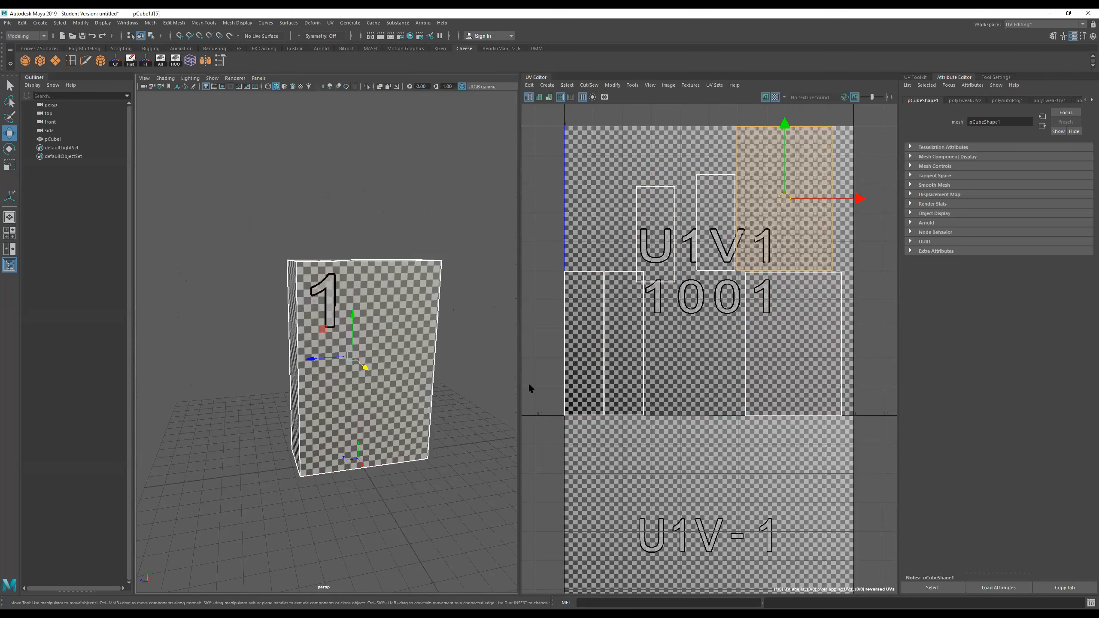
pyautogui.scroll(-1, 739, 380)
pyautogui.scroll(-4, 757, 385)
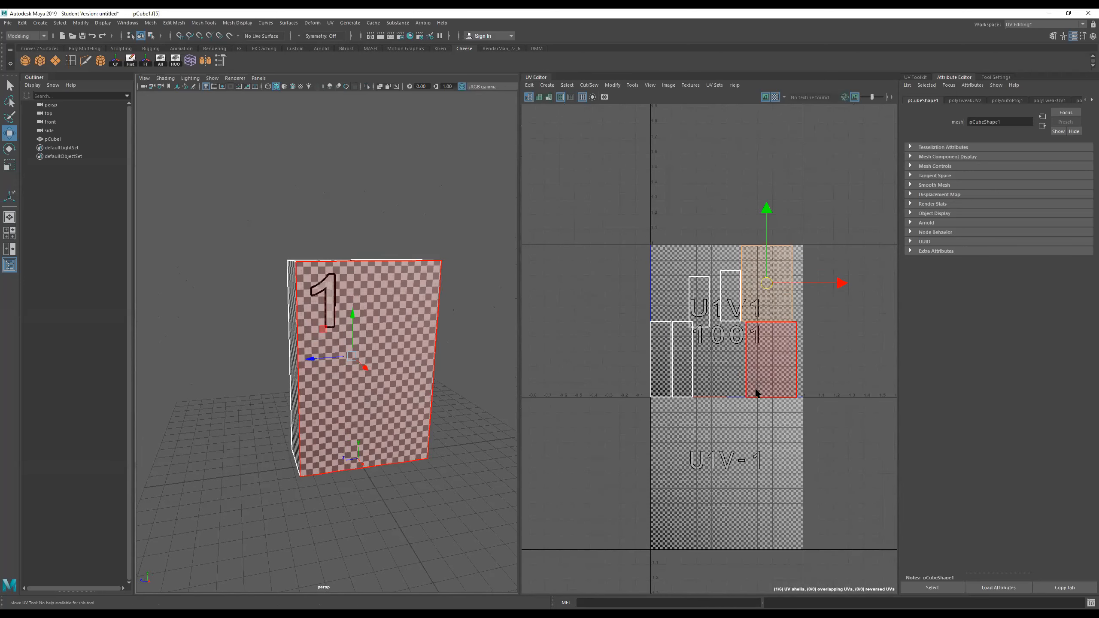
pyautogui.scroll(3, 753, 381)
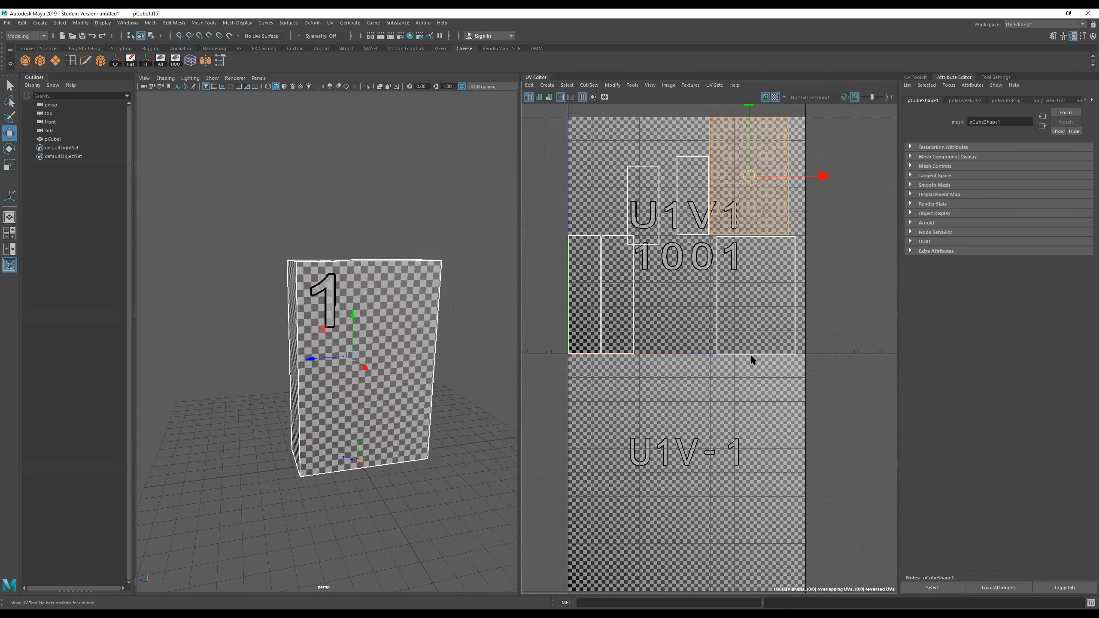
pyautogui.keyDown('alt'); pyautogui.moveTo(740, 378); pyautogui.dragTo(751, 402, button='middle'); pyautogui.keyUp('alt')
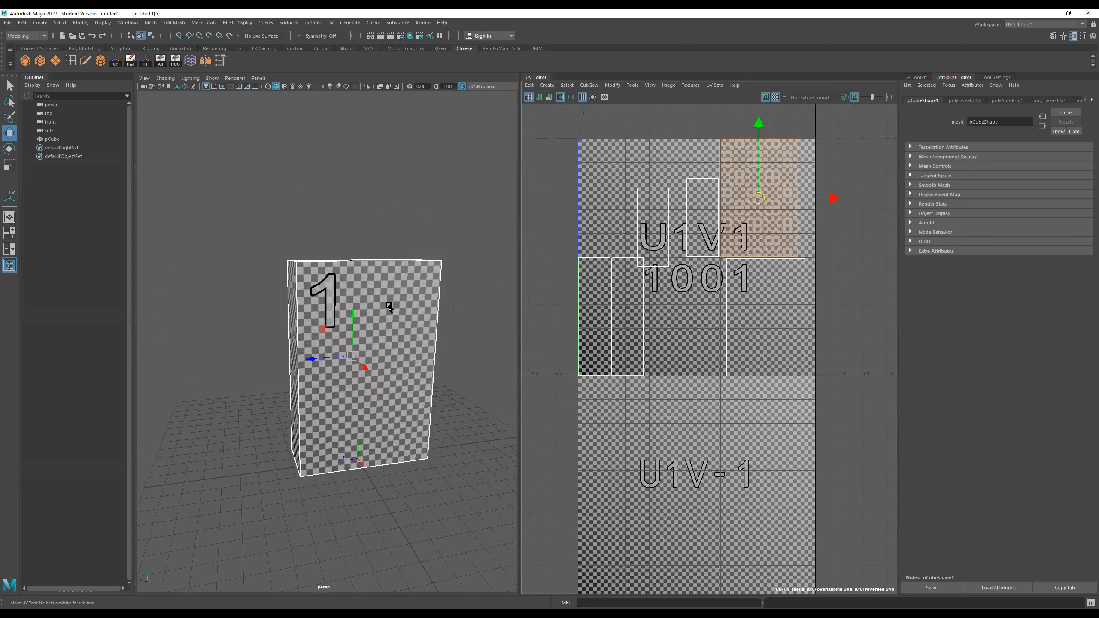
pyautogui.keyDown('alt'); pyautogui.moveTo(395, 342); pyautogui.dragTo(422, 339); pyautogui.keyUp('alt')
pyautogui.click(436, 346)
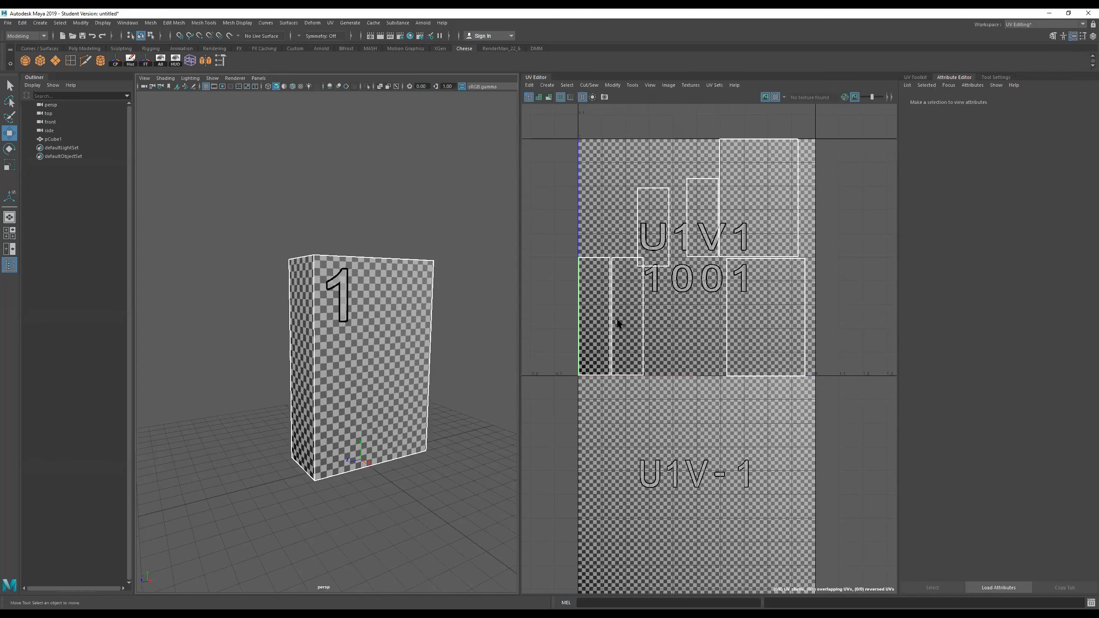
# - Select the bottom face's UV shell again and move it into the upper-left corner of the UV tile
pyautogui.click(664, 267)
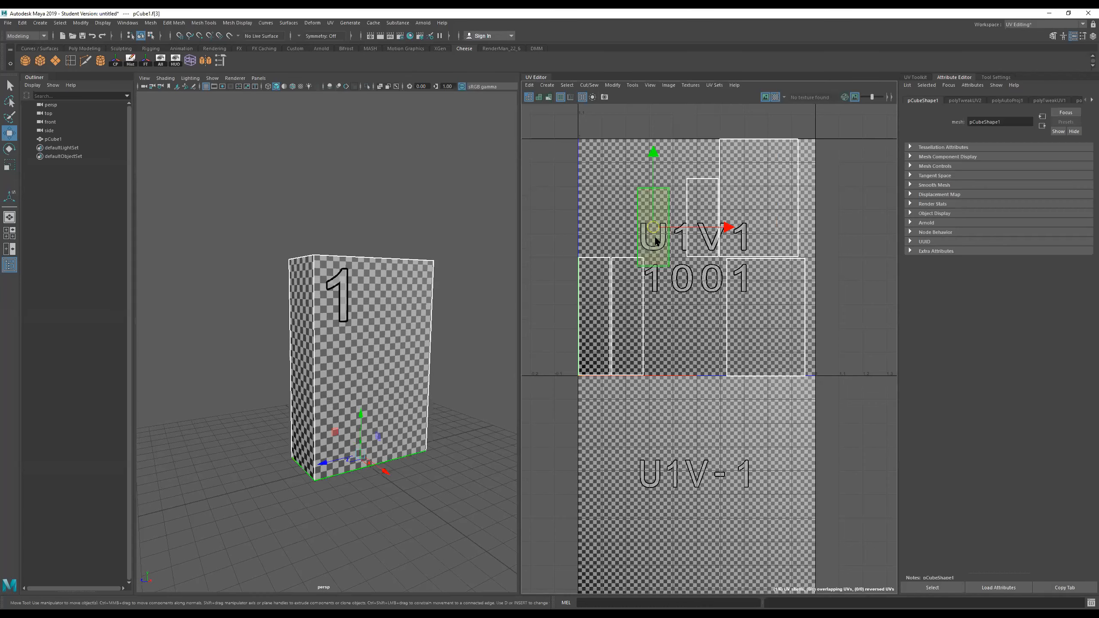
pyautogui.moveTo(653, 227); pyautogui.dragTo(614, 207)
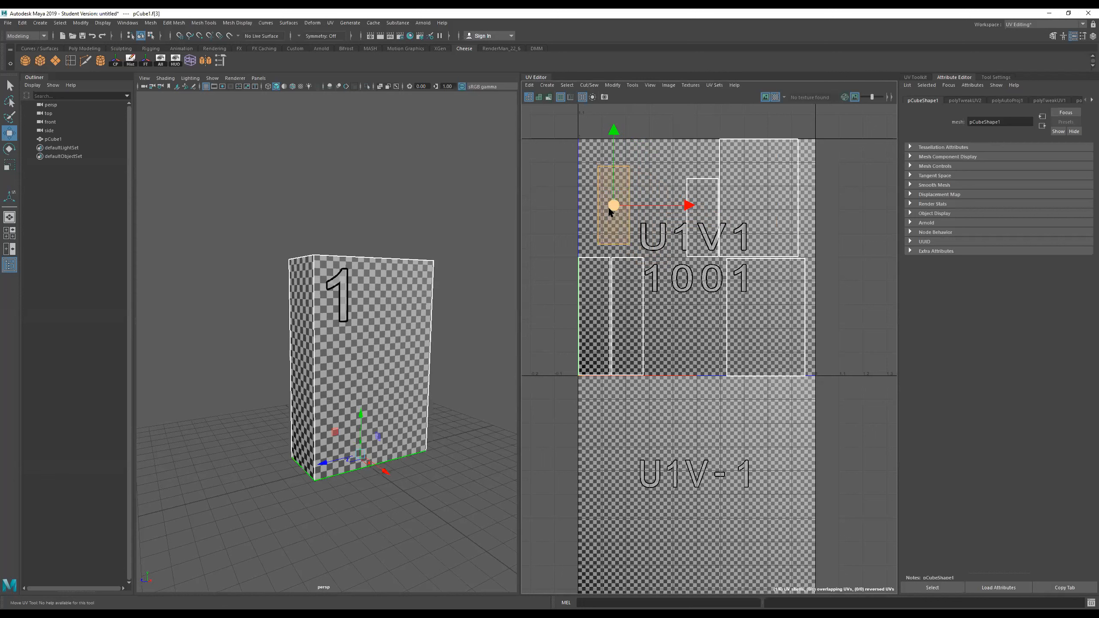
pyautogui.moveTo(608, 208); pyautogui.dragTo(652, 217)
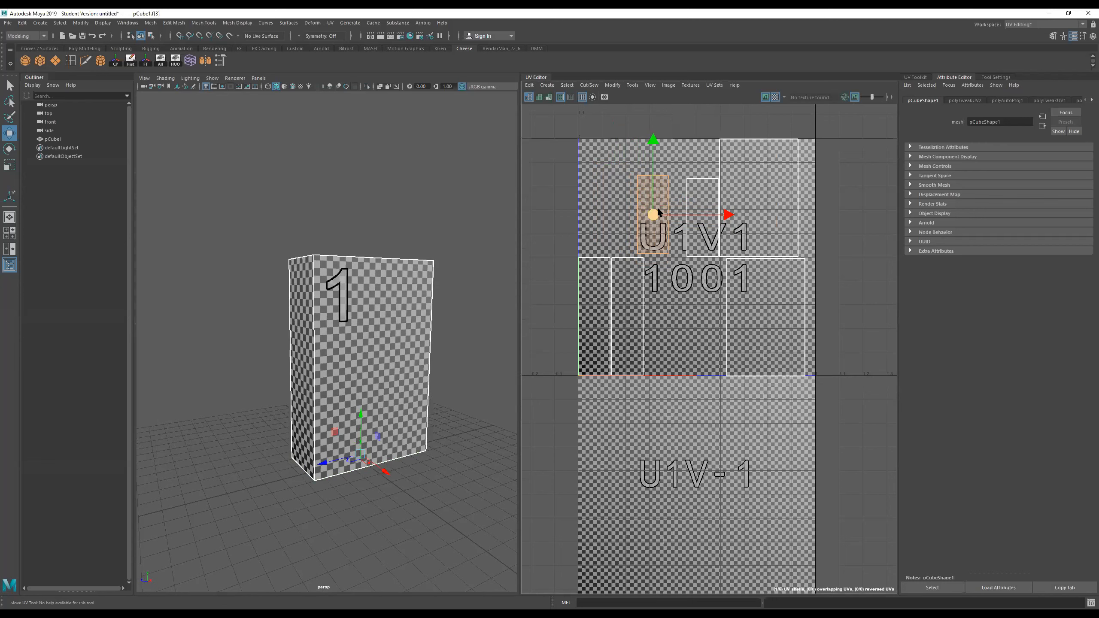
pyautogui.moveTo(654, 144); pyautogui.dragTo(658, 164)
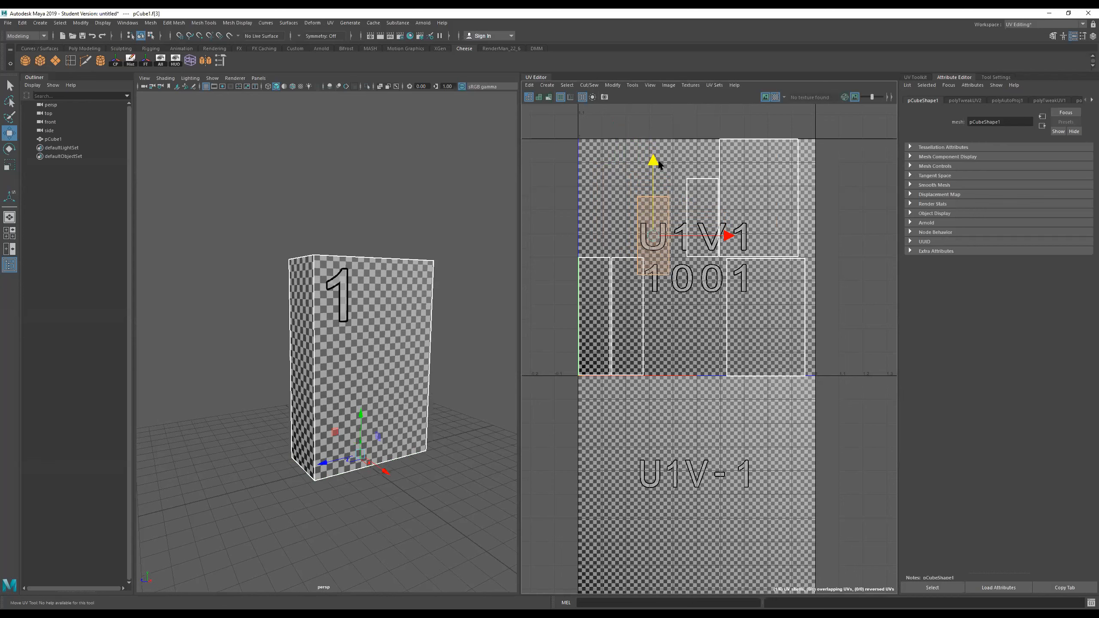
pyautogui.moveTo(659, 164); pyautogui.dragTo(655, 108)
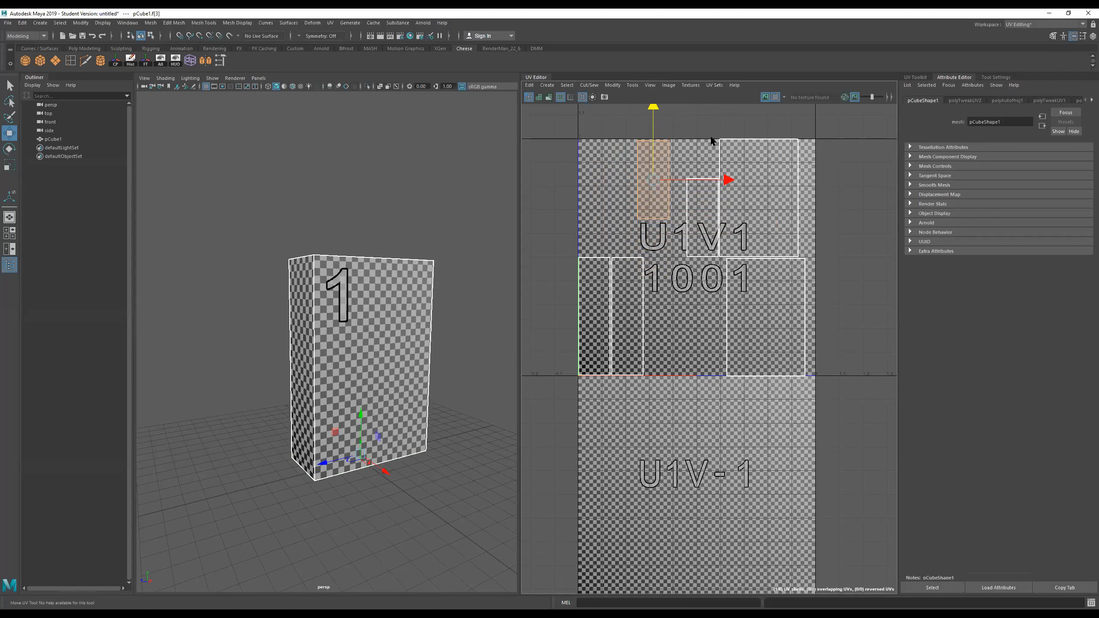
pyautogui.moveTo(724, 181); pyautogui.dragTo(674, 186)
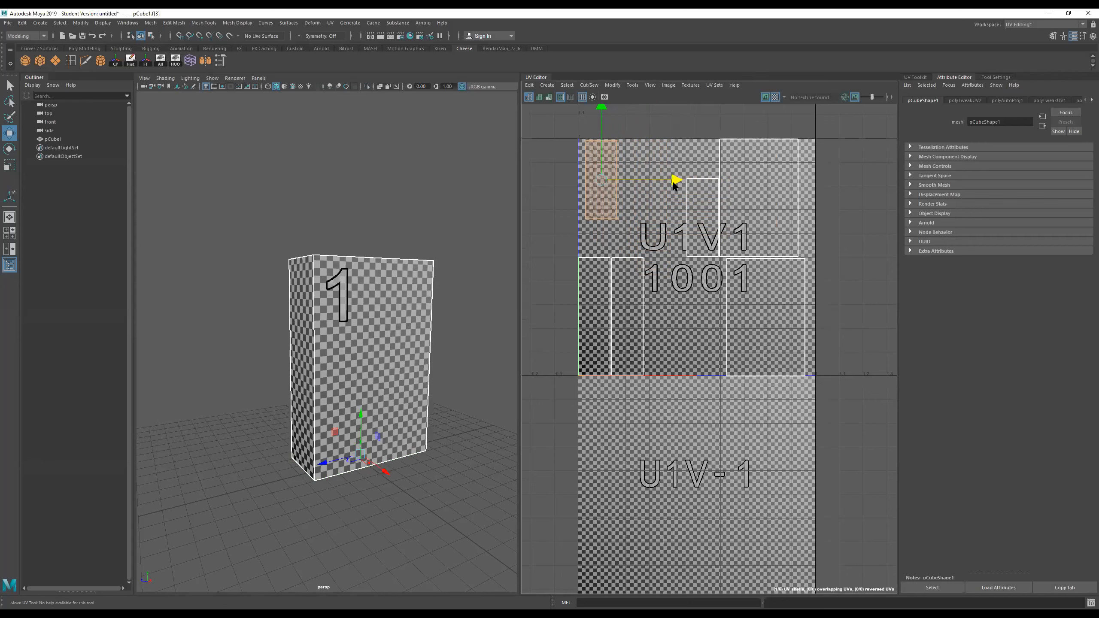